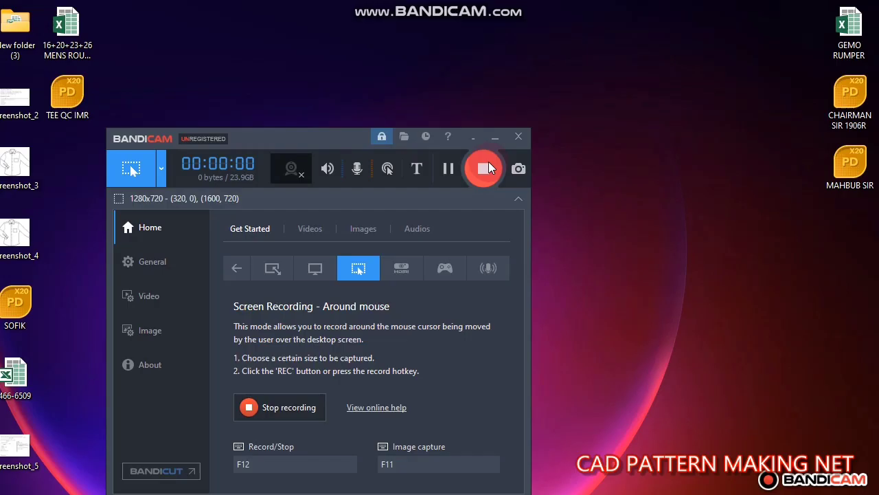
Launch Gemini Nest Expert X20 and start importing a GEMX model.
key("F12")
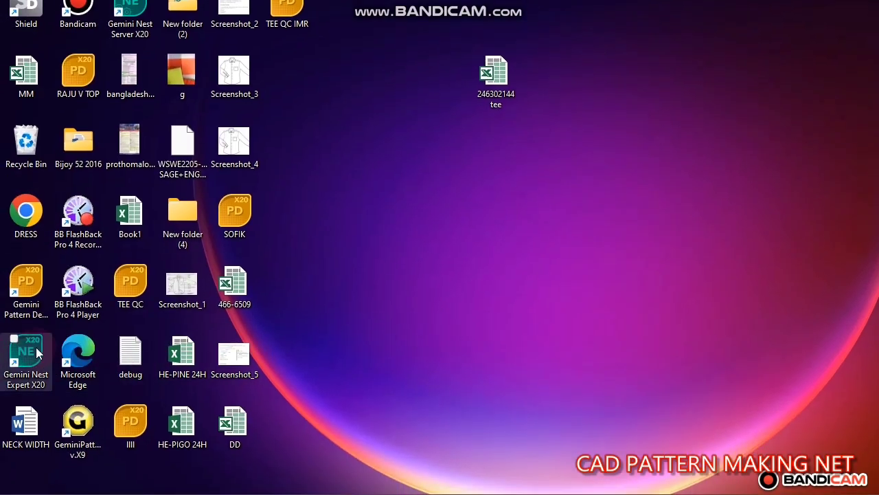
double_click(37, 351)
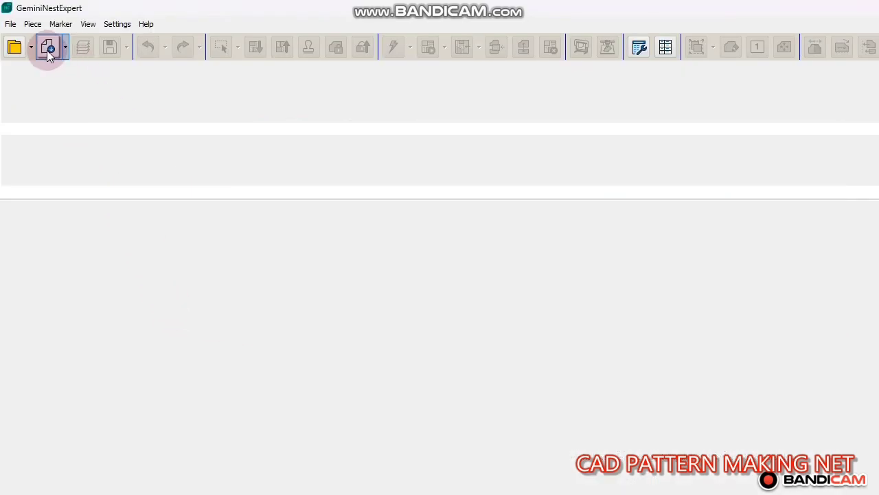
left_click(61, 52)
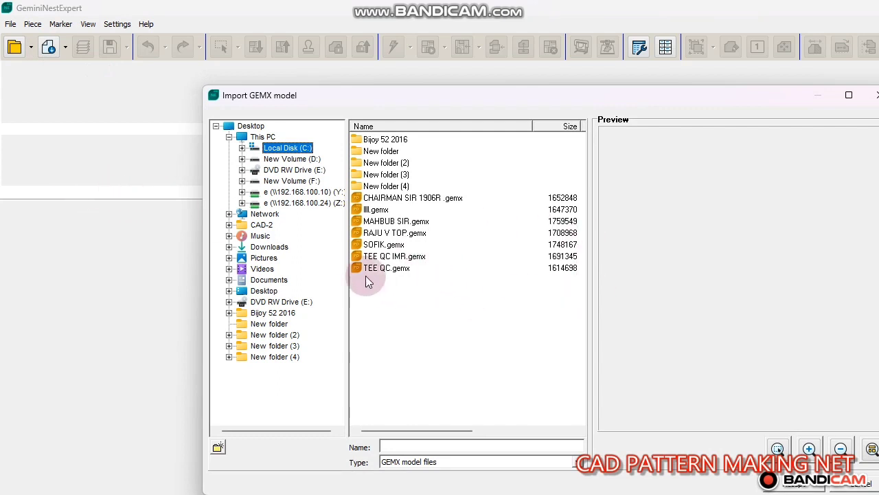
Import BASIC LOOSE LONG SHOULDER TEE.gemx from the Pattern\COSTING folder on network drive 192.168.100.24.
left_click(298, 203)
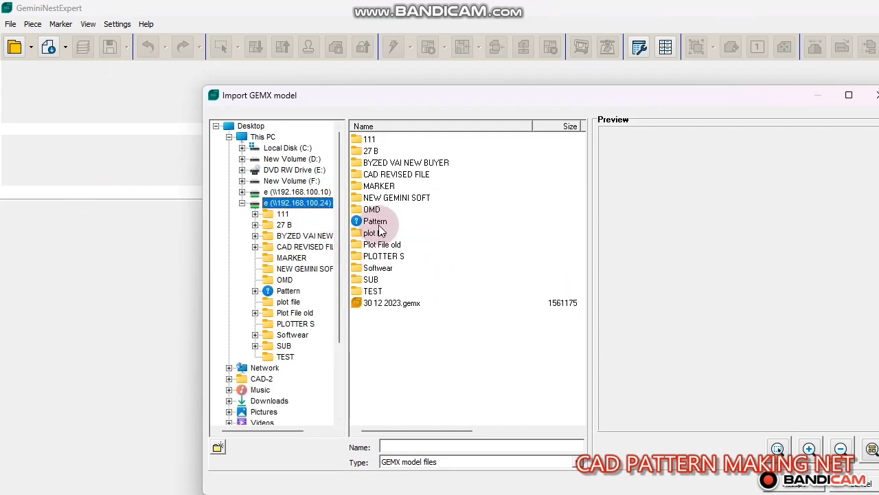
double_click(377, 224)
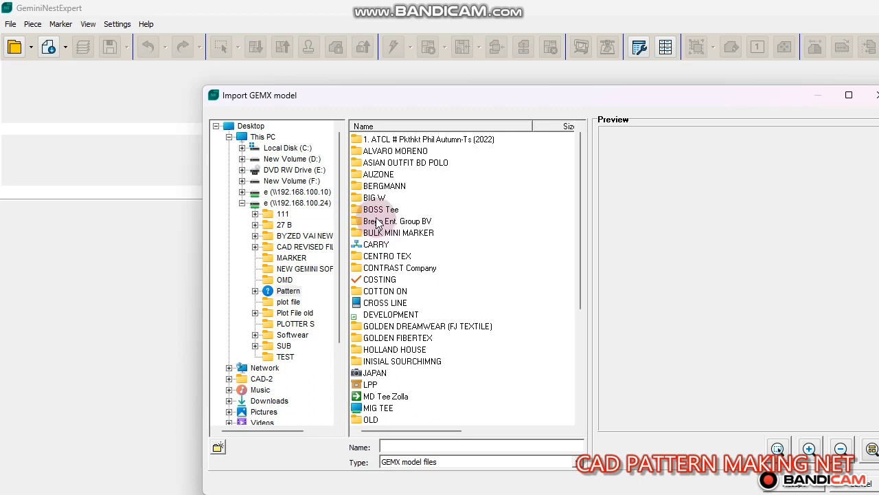
double_click(375, 209)
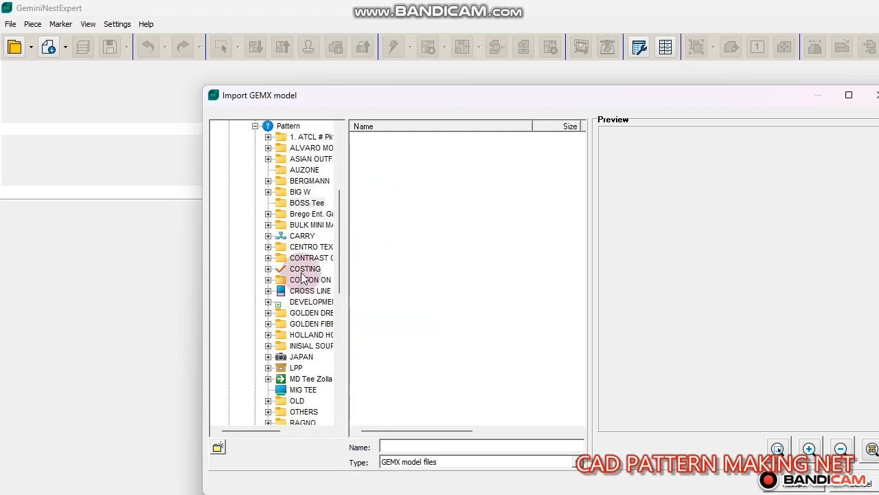
left_click(304, 268)
left_click(383, 188)
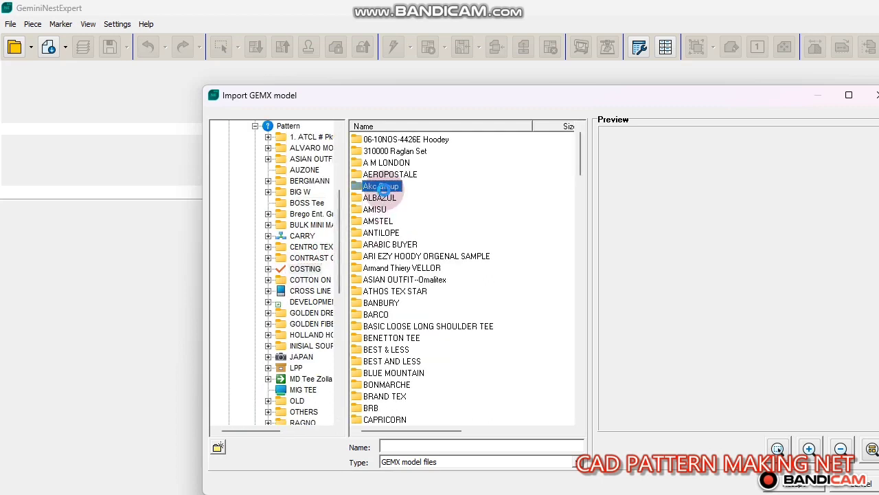
double_click(384, 188)
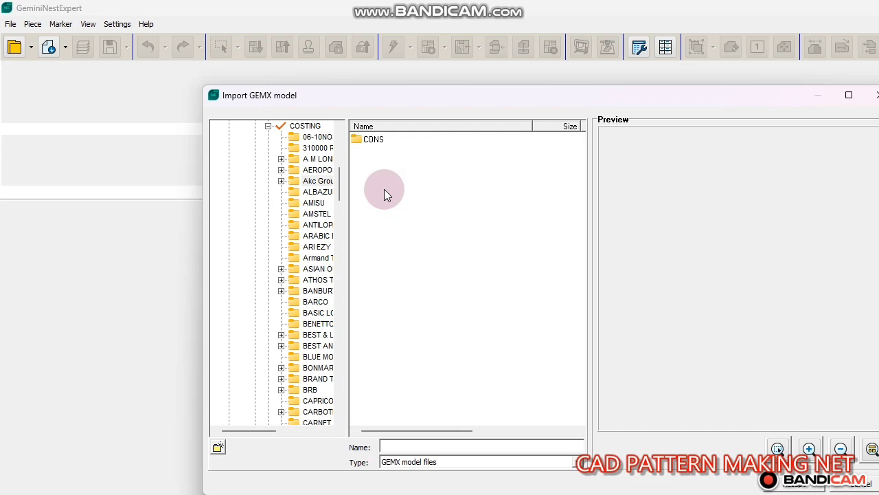
left_click(314, 313)
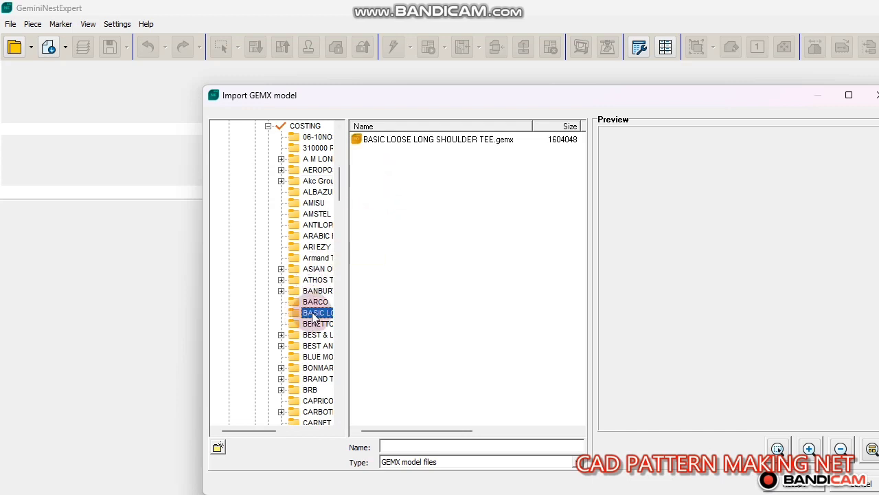
left_click(415, 140)
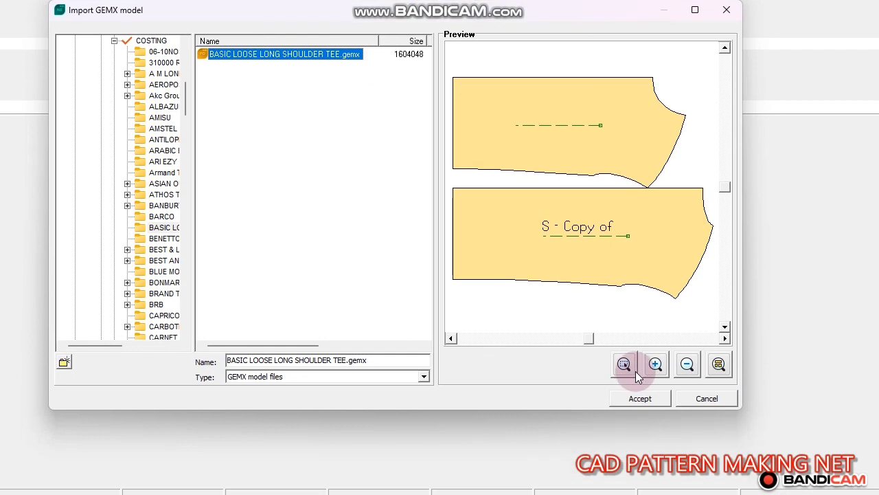
left_click(639, 398)
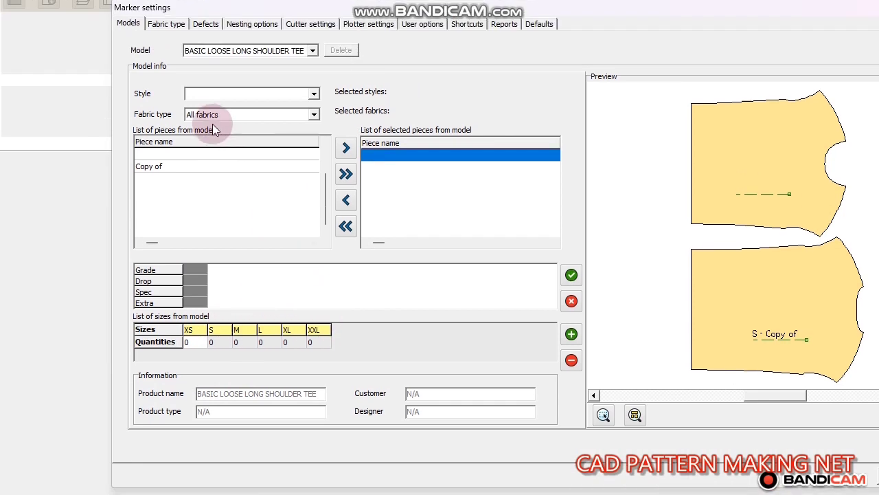
Use All fabrics as the fabric type, add all model pieces to the selected pieces, and preview each one.
left_click(204, 62)
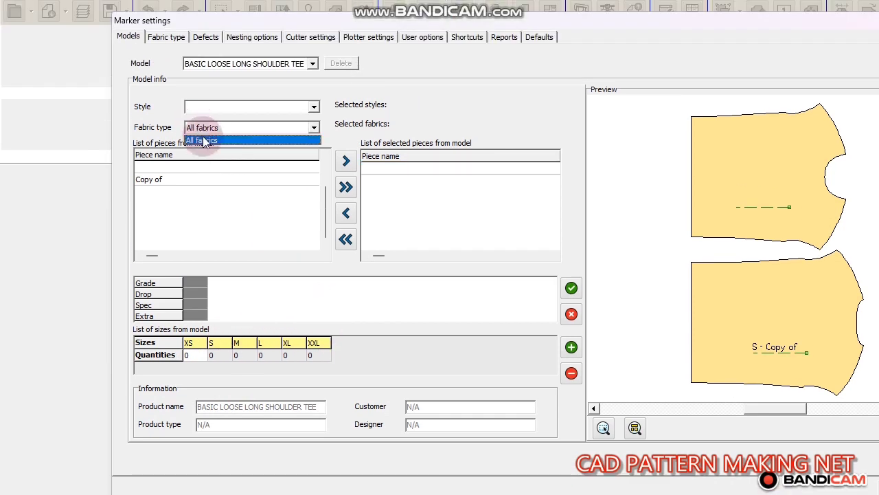
left_click(345, 186)
left_click(345, 186)
left_click(412, 168)
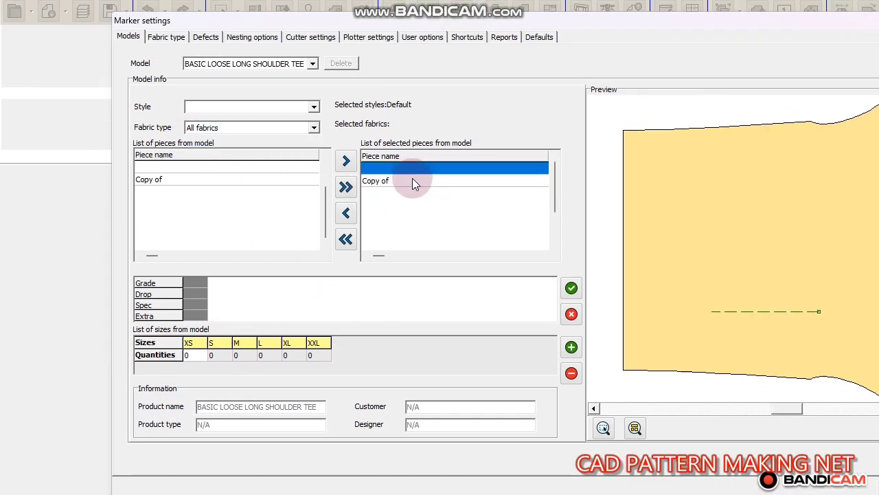
left_click(412, 180)
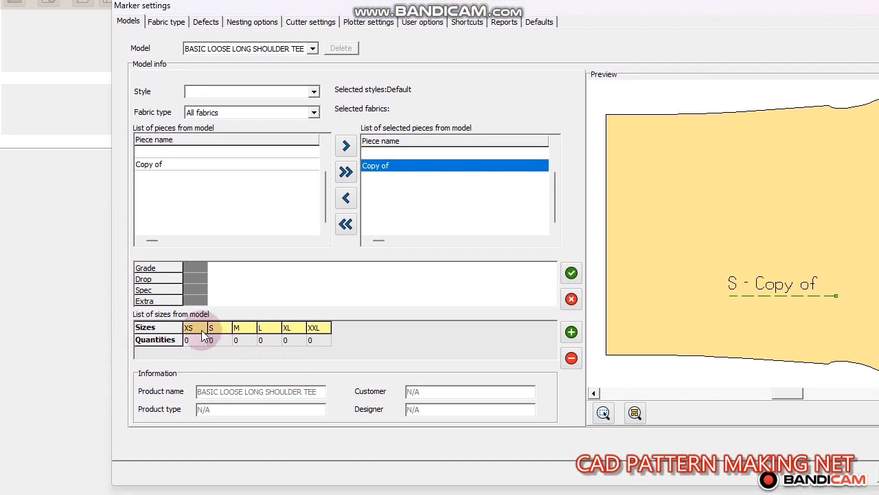
Set the size quantities to XS 2, S 2, M 1, L 2, XL 1 and XXL 1.
left_click(198, 354)
type("2")
key("Tab")
type("2")
left_click(264, 331)
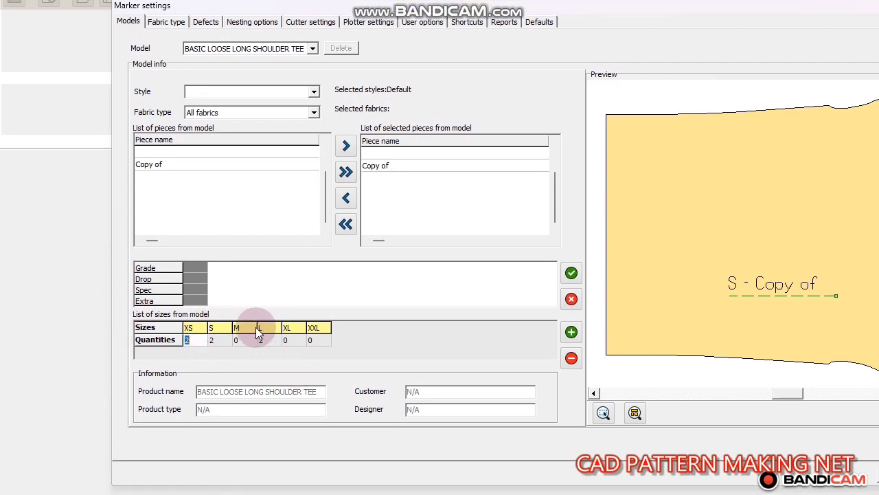
left_click(325, 327)
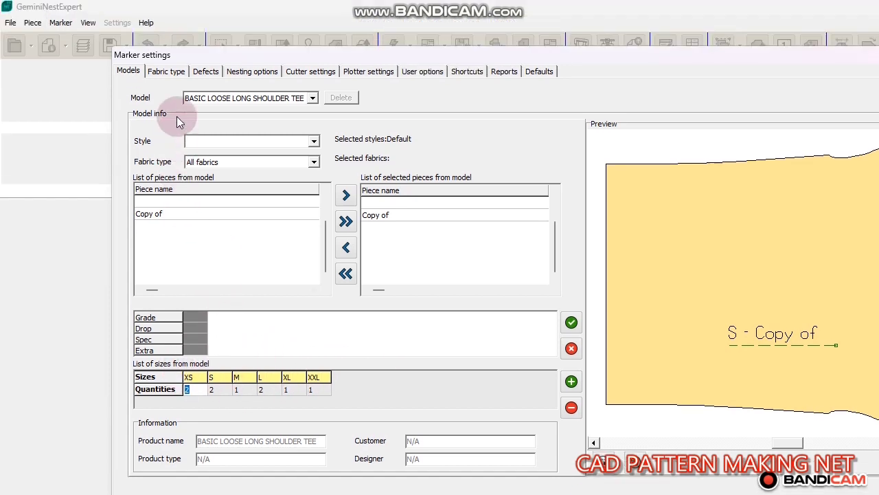
Set the fabric width to 70 inches and accept the marker settings.
left_click(172, 23)
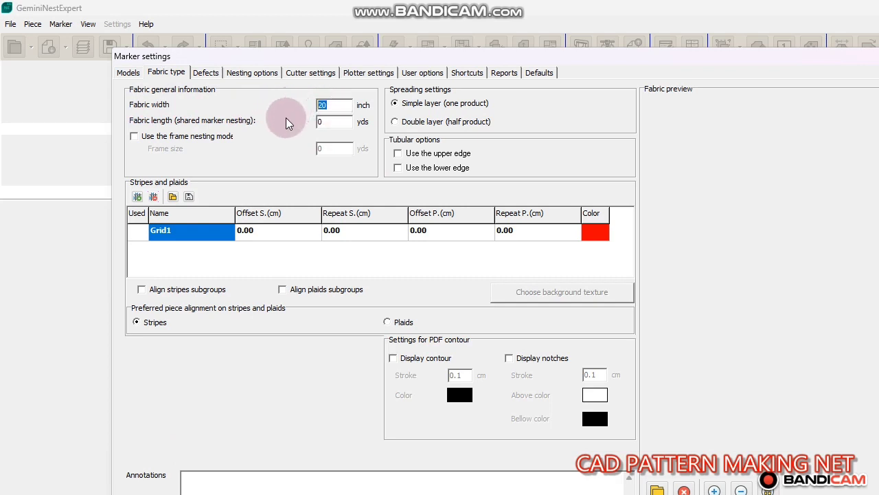
type("60")
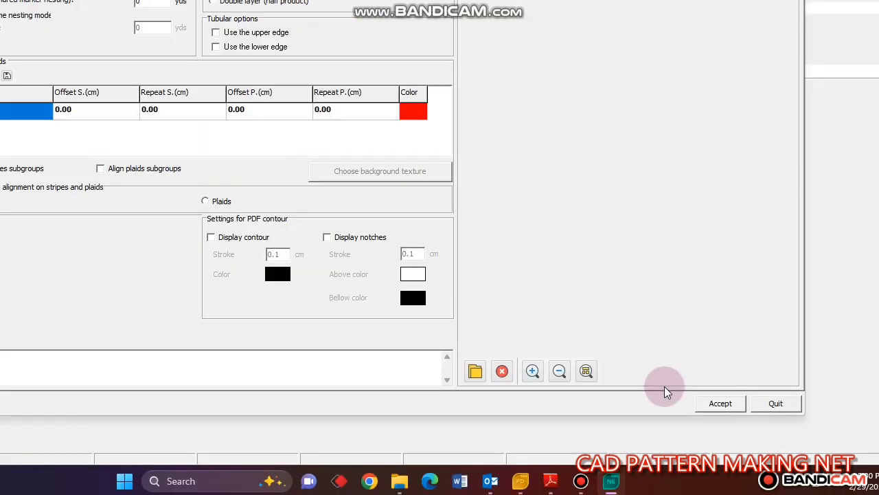
left_click(720, 404)
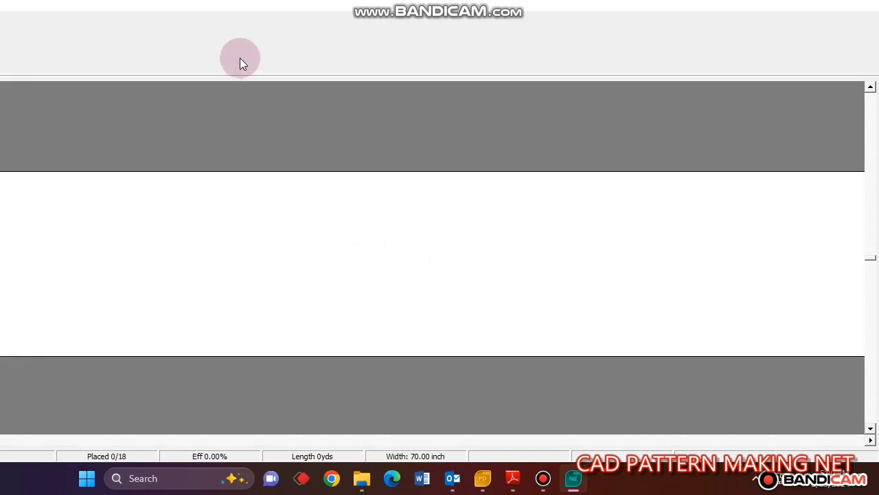
Nest the pieces automatically on the 70-inch fabric and end the nesting early.
left_click(241, 46)
left_click(306, 325)
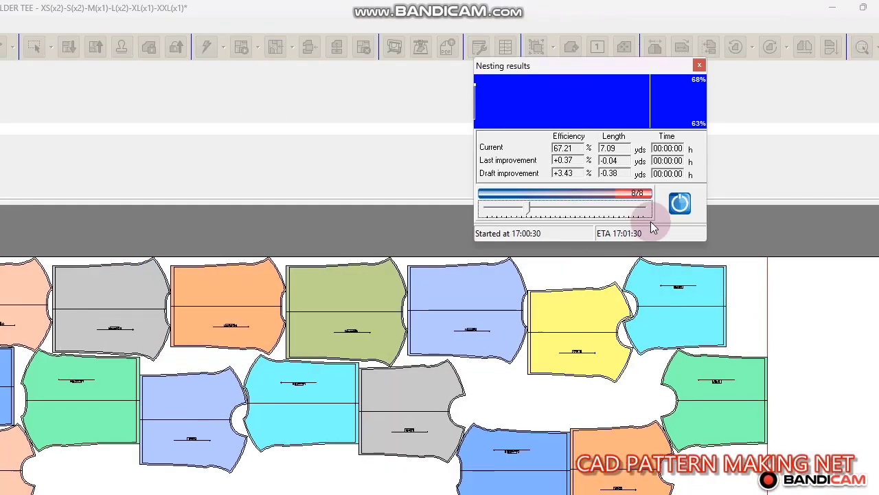
left_click(671, 202)
left_click(402, 345)
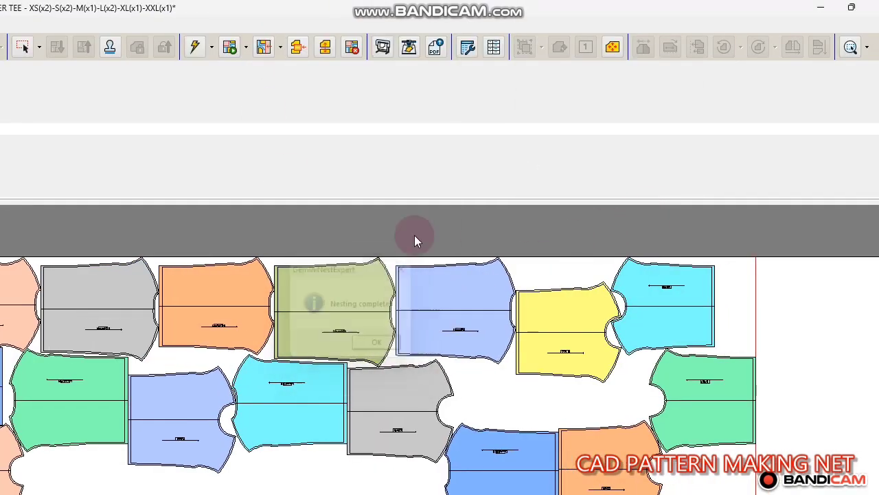
Increase the fabric width in the marker settings and accept the change.
left_click(467, 47)
left_click(166, 72)
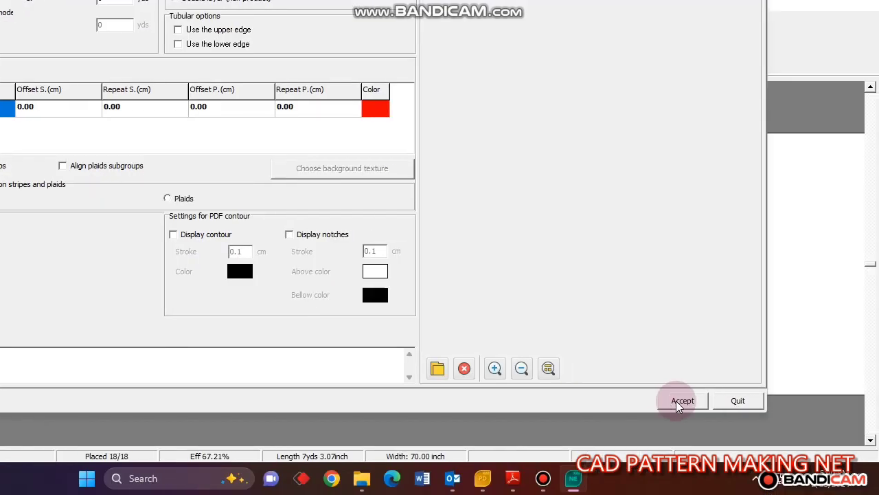
left_click(680, 401)
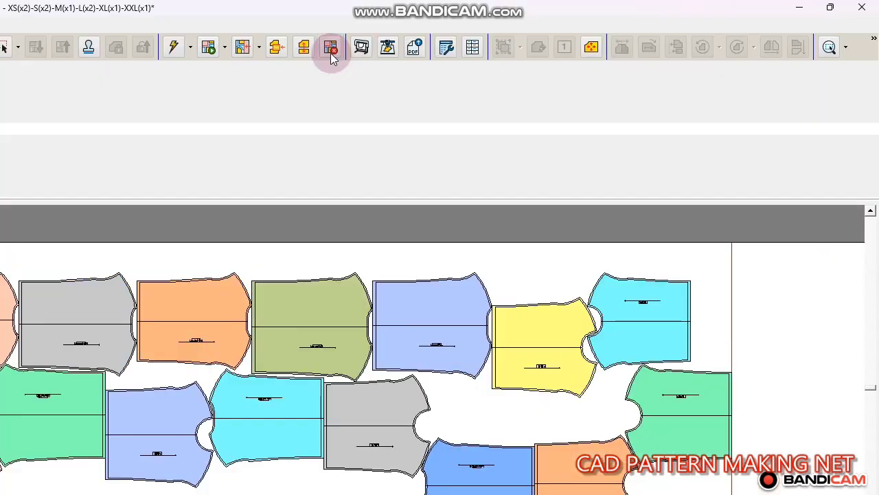
Clear the placed pieces and nest them automatically again with a 1-minute time limit, ending the run early.
left_click(330, 49)
left_click(220, 49)
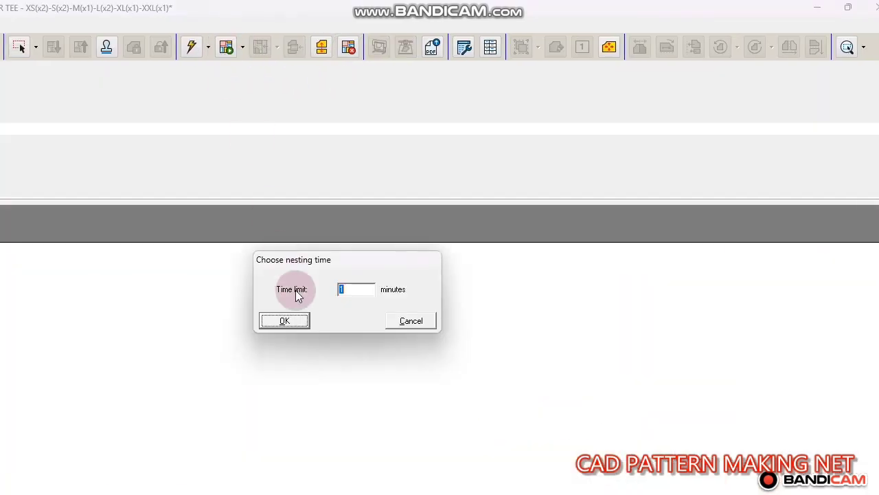
left_click(286, 322)
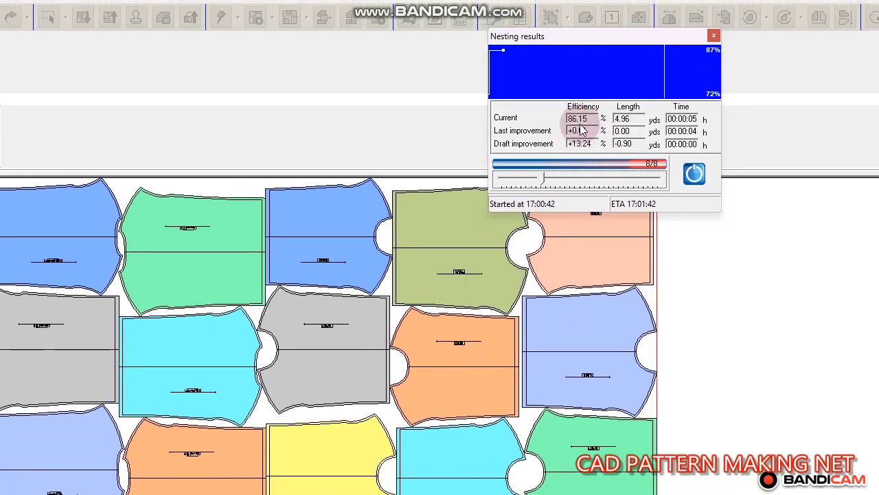
left_click_drag(573, 122, 633, 126)
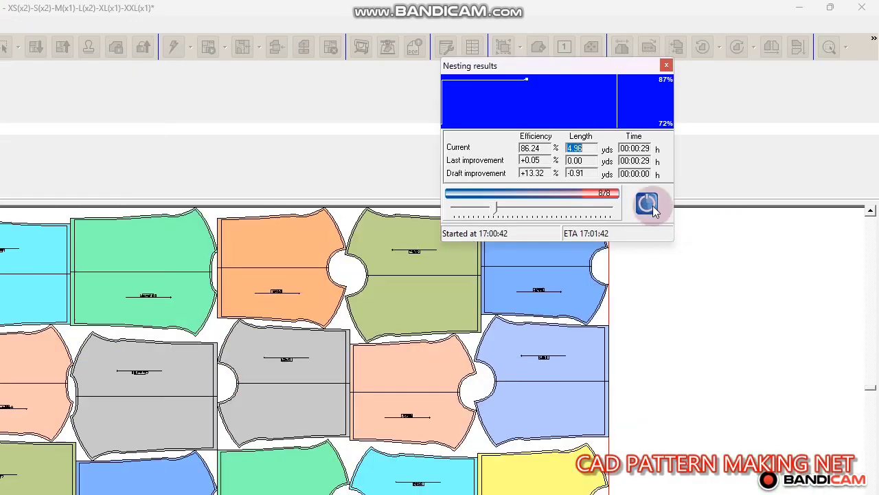
left_click(650, 207)
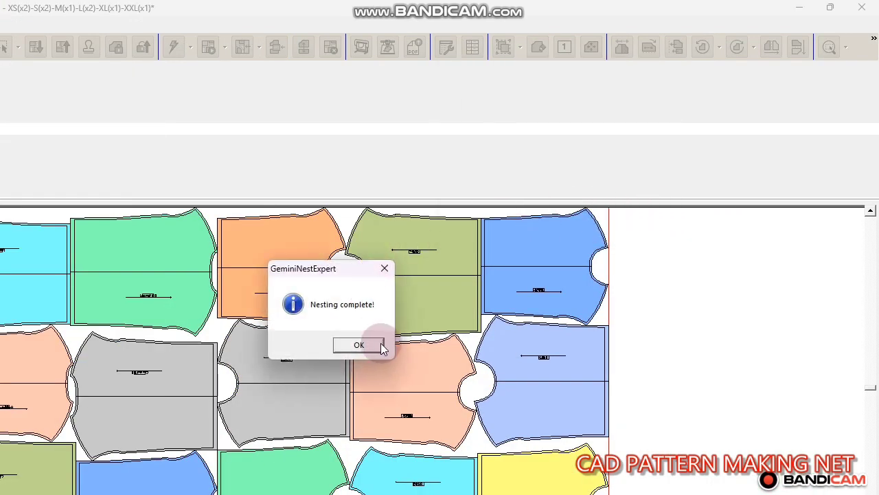
left_click(376, 347)
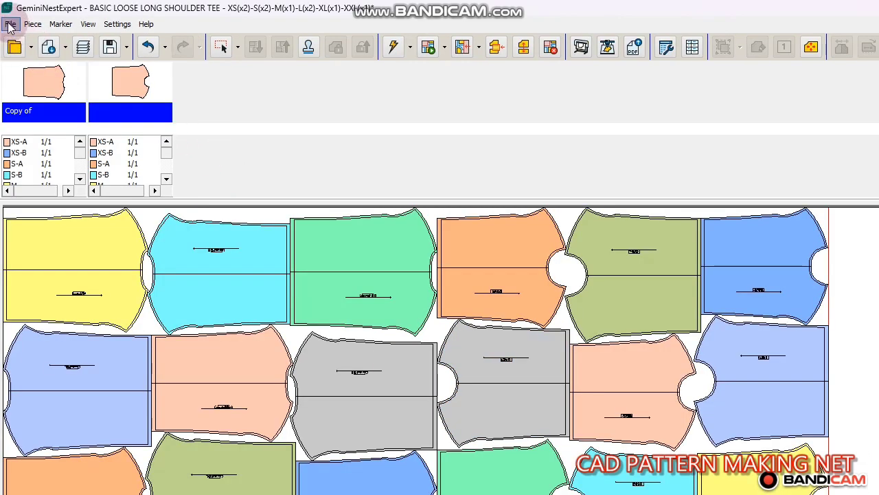
Open the marker report and set the order name to K-MART and the weight per unit to 180.
left_click(10, 24)
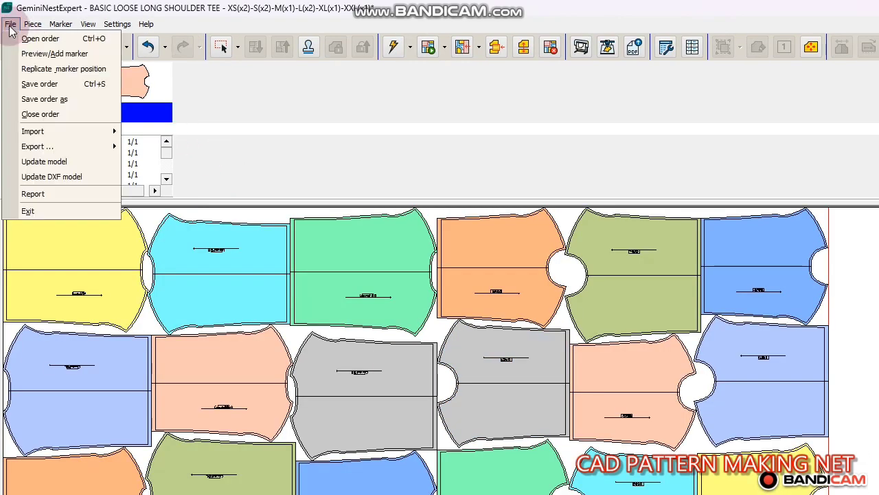
left_click(50, 198)
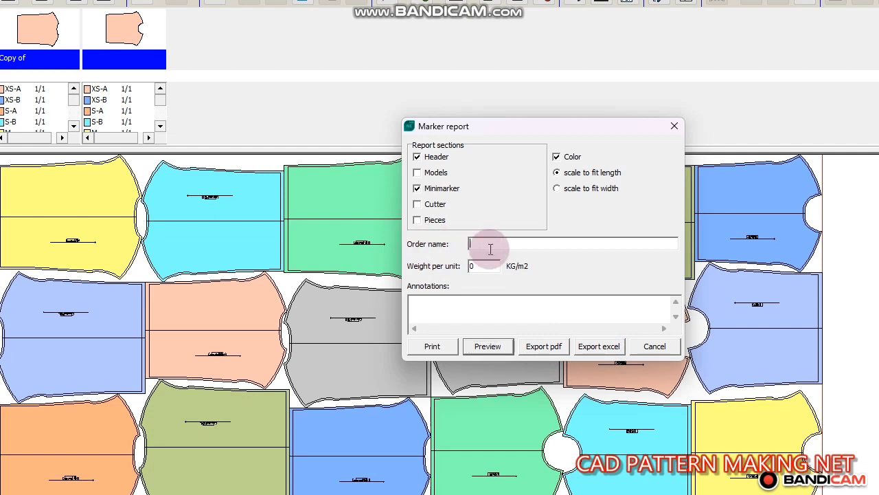
type("K-MART")
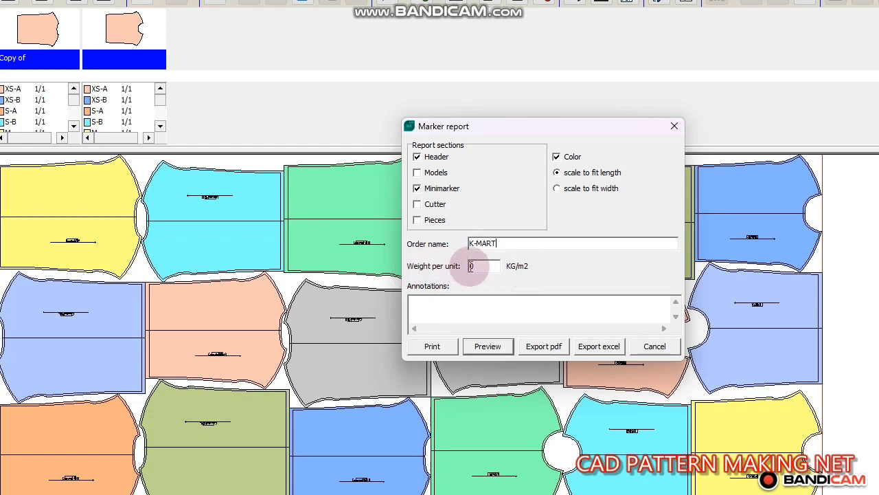
key("Tab")
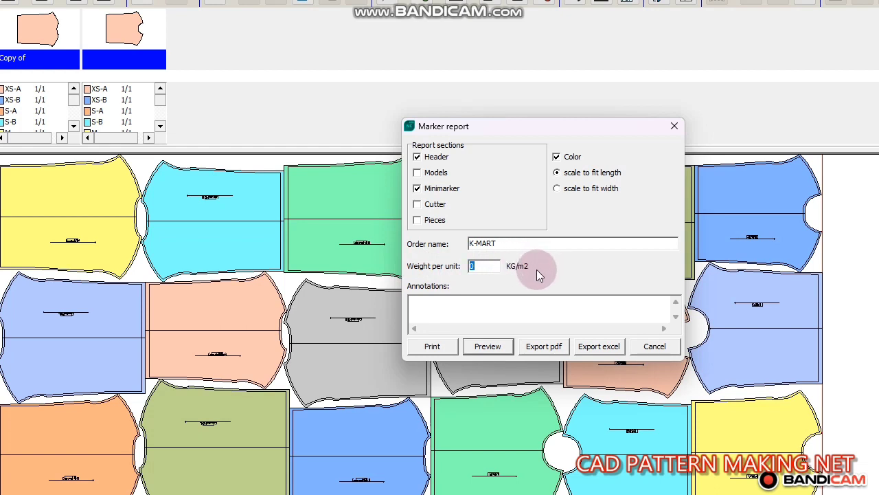
type("180")
Export the marker report to Excel on the desktop with the file name BASIC TEE and close the report settings.
left_click(609, 349)
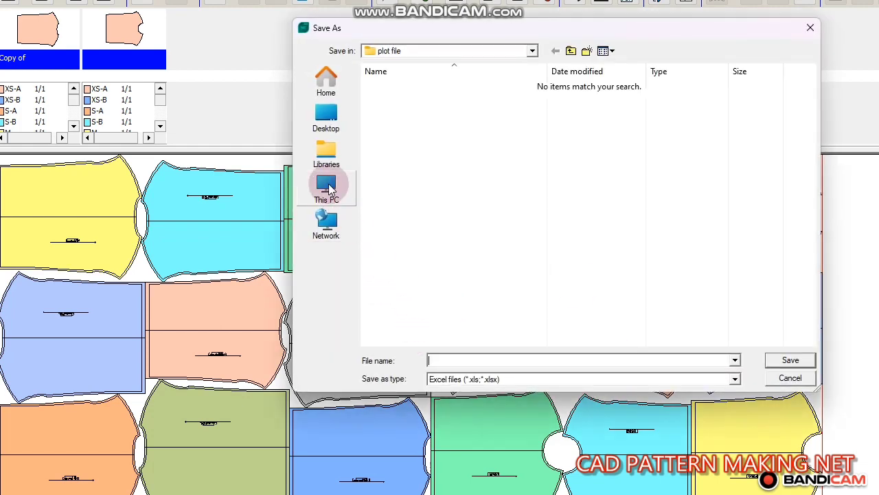
left_click(326, 113)
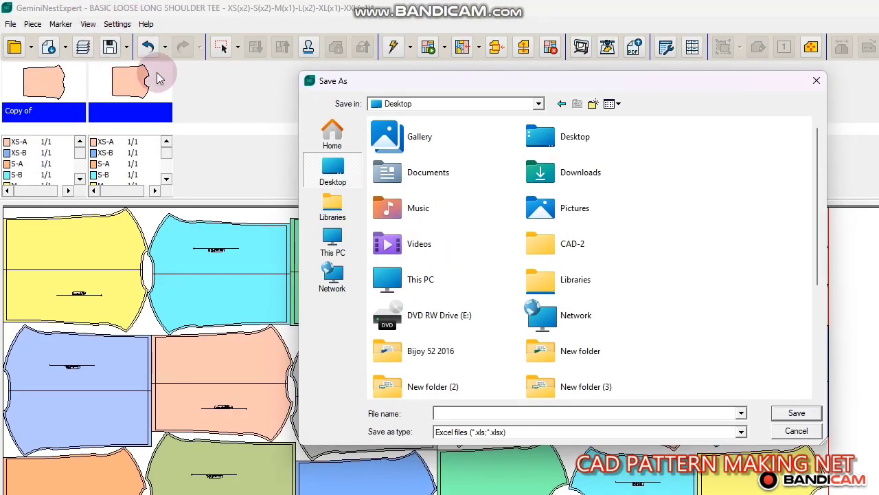
type("B")
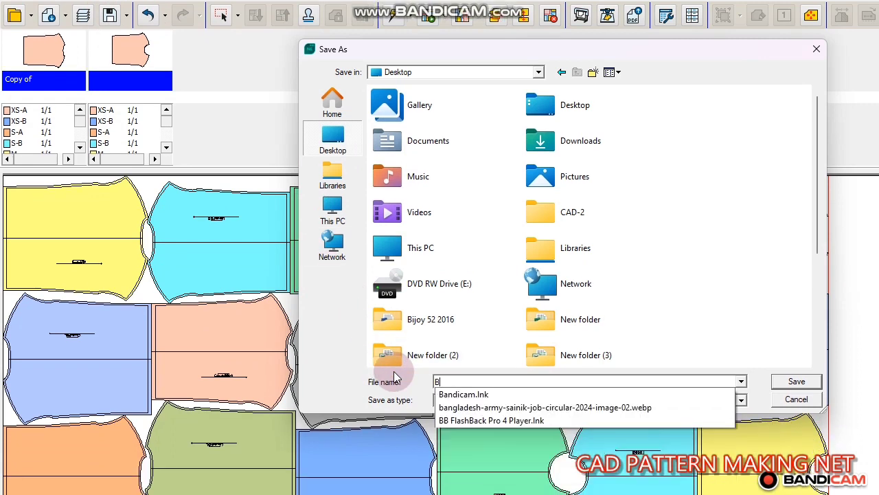
type("ASI")
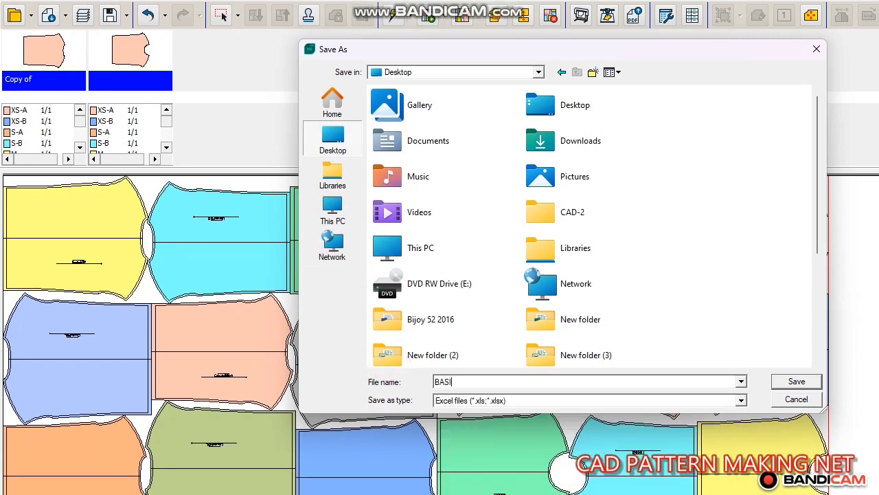
type("C")
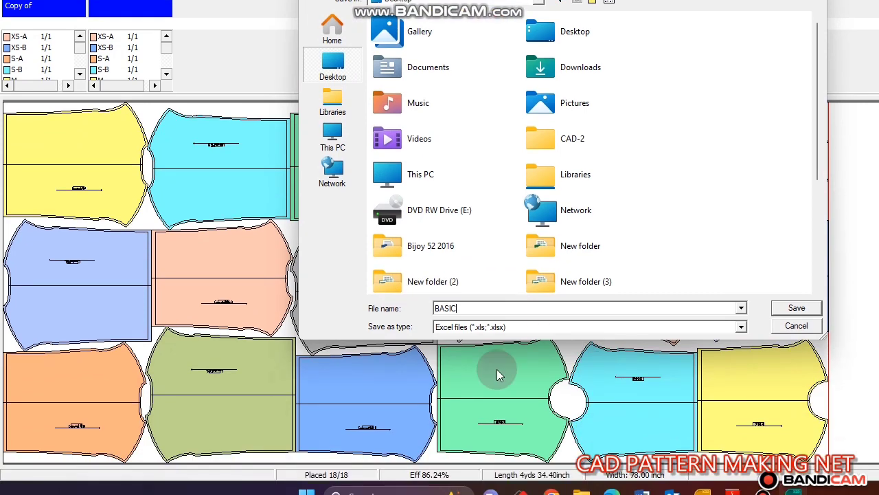
type(" TEE")
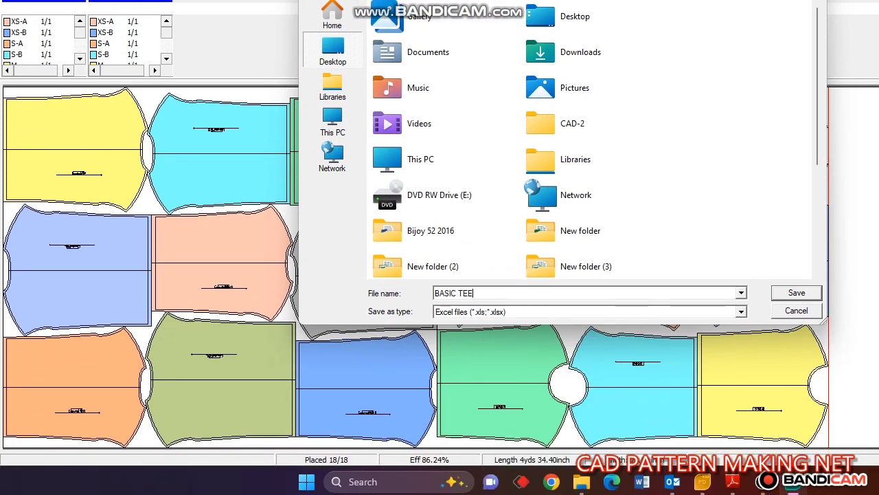
left_click(454, 298)
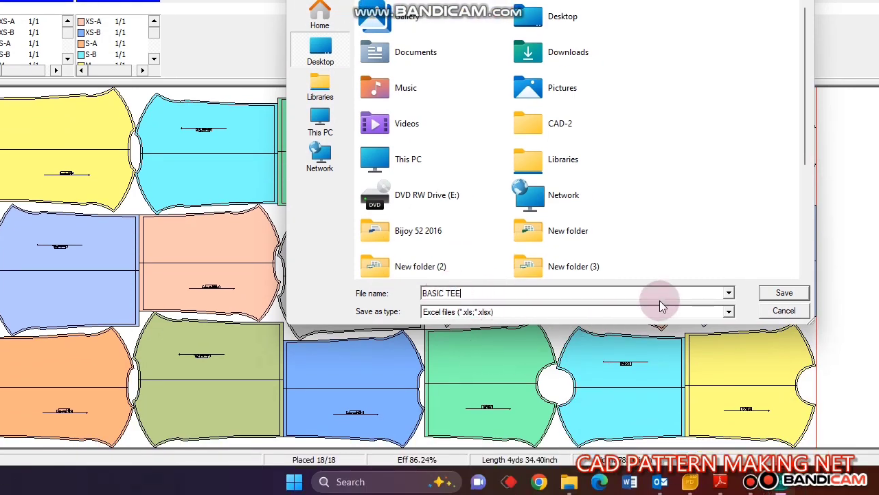
left_click(810, 298)
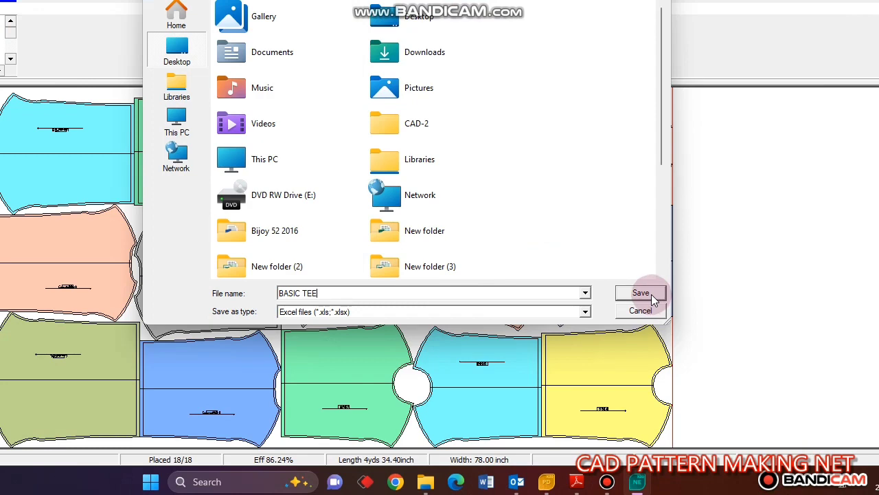
left_click(479, 232)
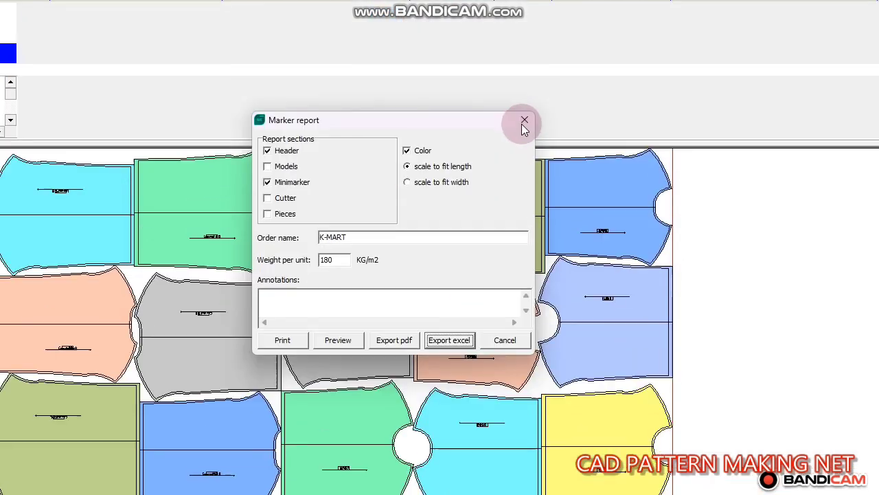
left_click(525, 58)
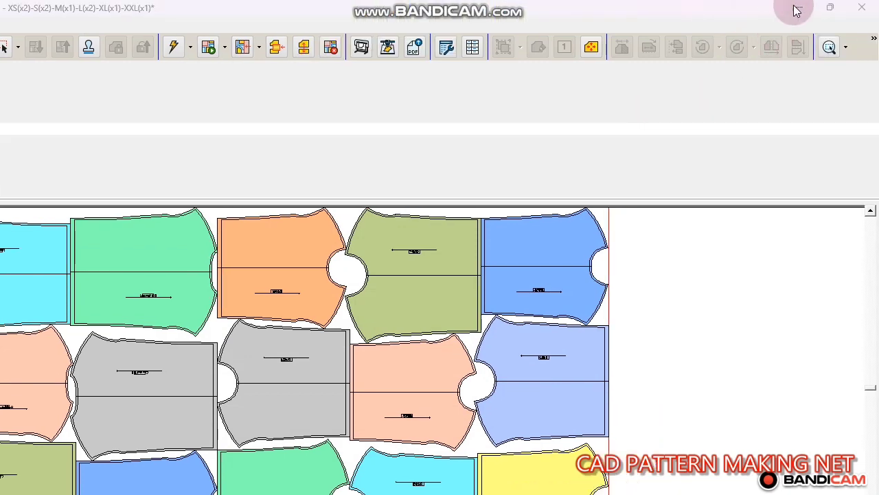
Switch to the desktop, refresh it, move the BASIC TEE workbook to an empty area, and open it in Excel.
left_click(797, 10)
right_click(362, 72)
left_click(428, 130)
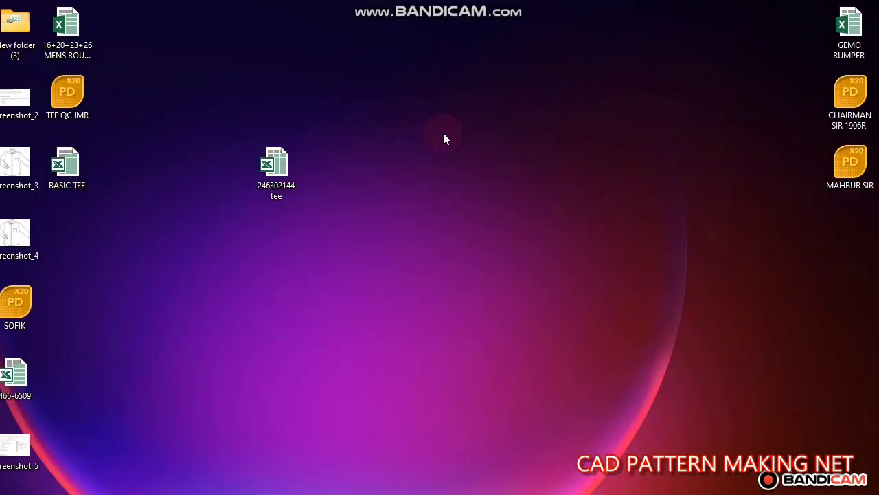
left_click_drag(68, 165, 165, 258)
left_click_drag(326, 263, 516, 310)
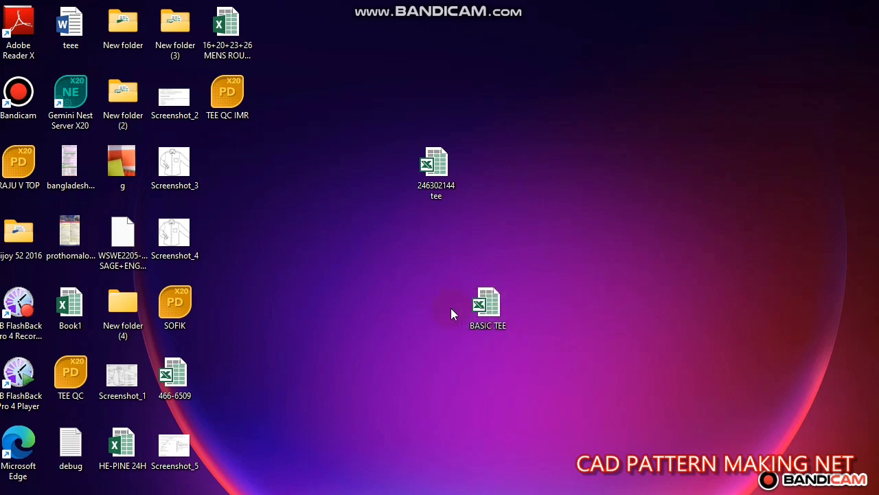
double_click(493, 308)
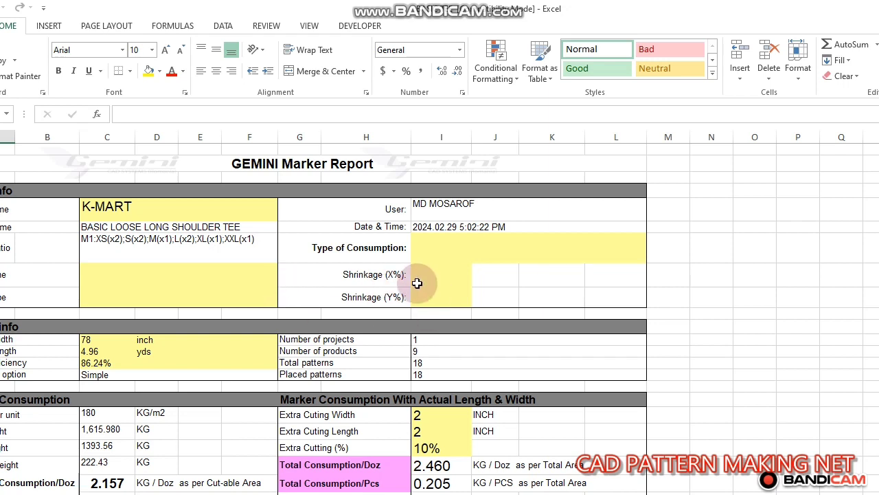
Copy the marker name BASIC LOOSE LONG SHOULDER TEE into the Style Name cell.
left_click(220, 227)
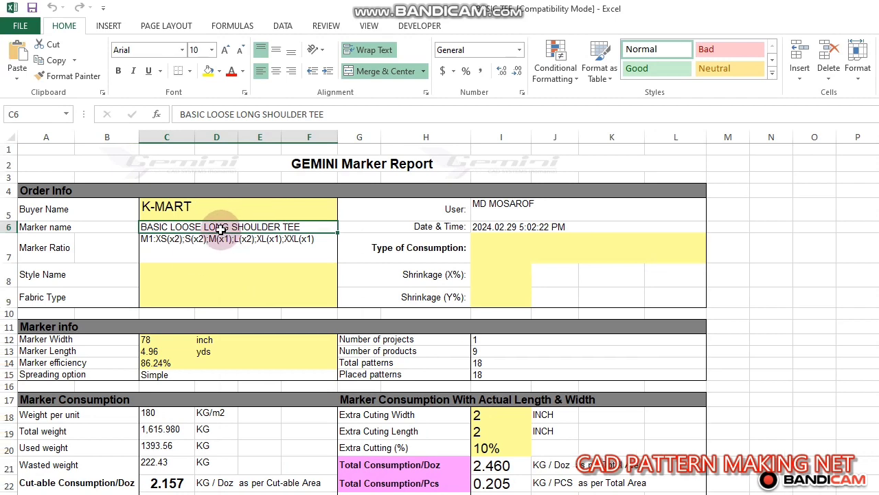
right_click(219, 229)
left_click(241, 255)
left_click(184, 273)
right_click(192, 273)
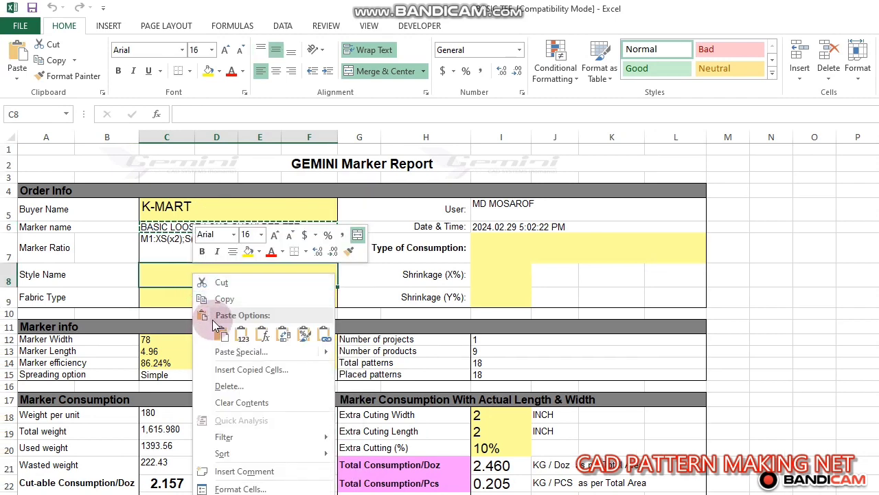
left_click(205, 329)
double_click(302, 272)
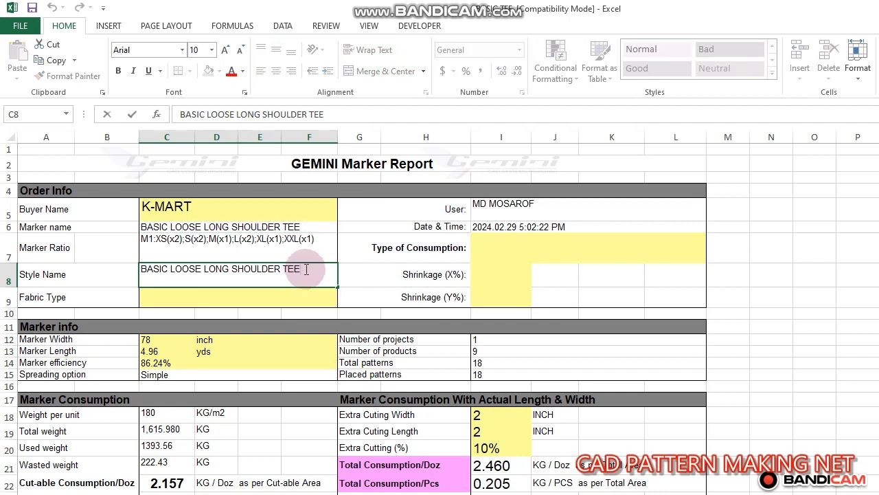
Enter 100% COTTON as the Fabric Type.
left_click(222, 295)
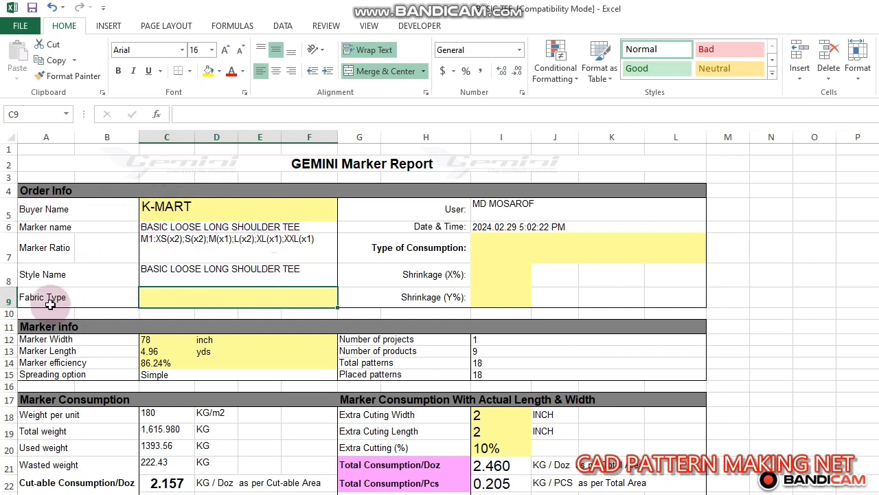
double_click(164, 300)
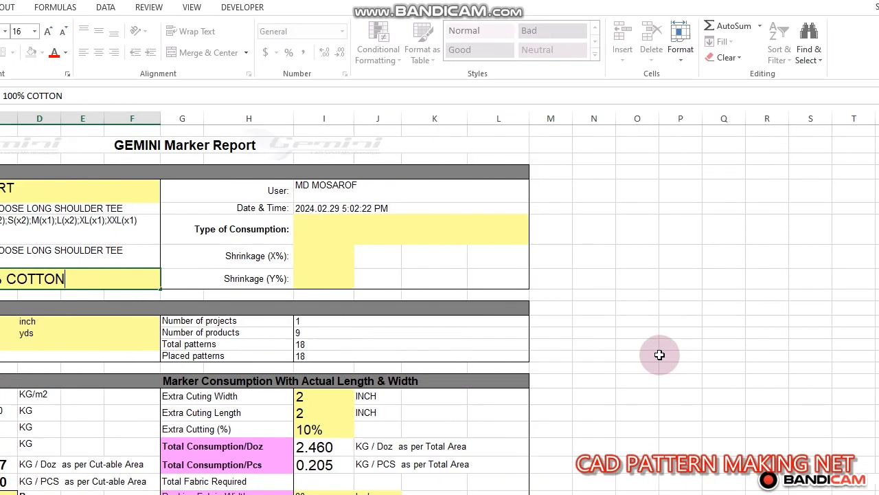
left_click(861, 375)
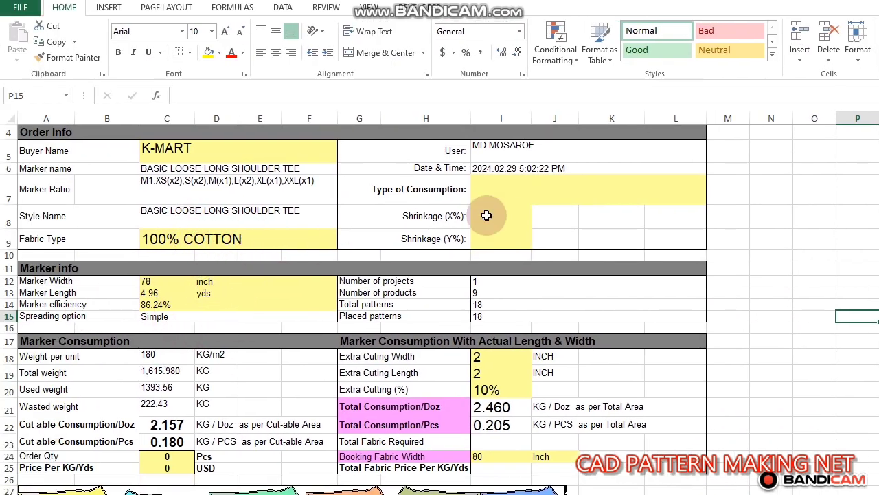
Clear the user's name from the User field in the order info.
left_click(522, 154)
key("Delete")
left_click(652, 210)
scroll(660, 215, "right", 3)
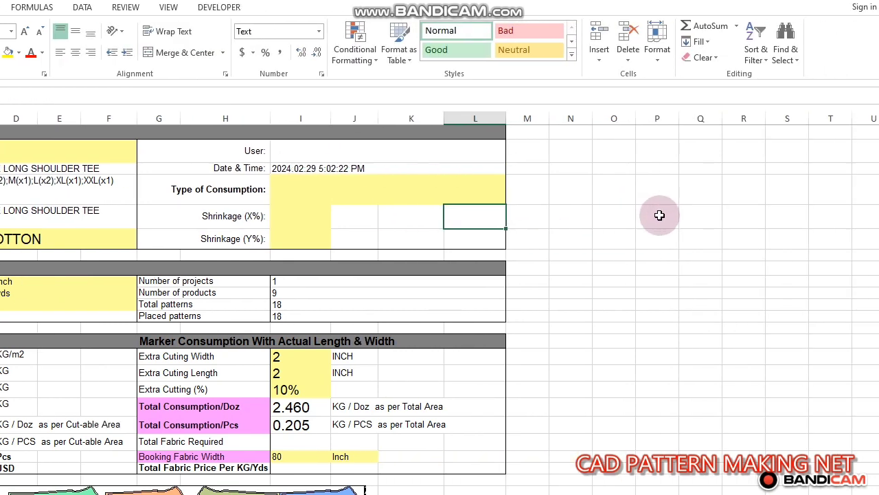
left_click(646, 217)
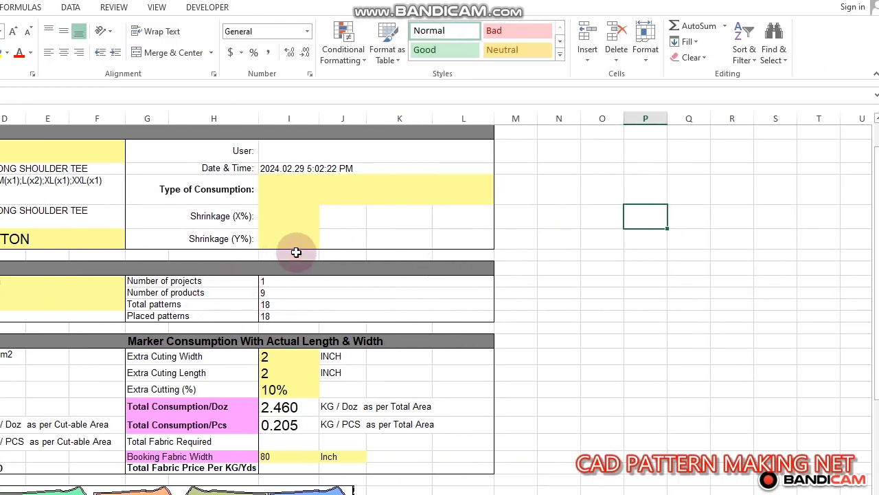
Fill the Date & Time label and value cells with yellow.
left_click_drag(228, 169, 341, 169)
left_click(208, 71)
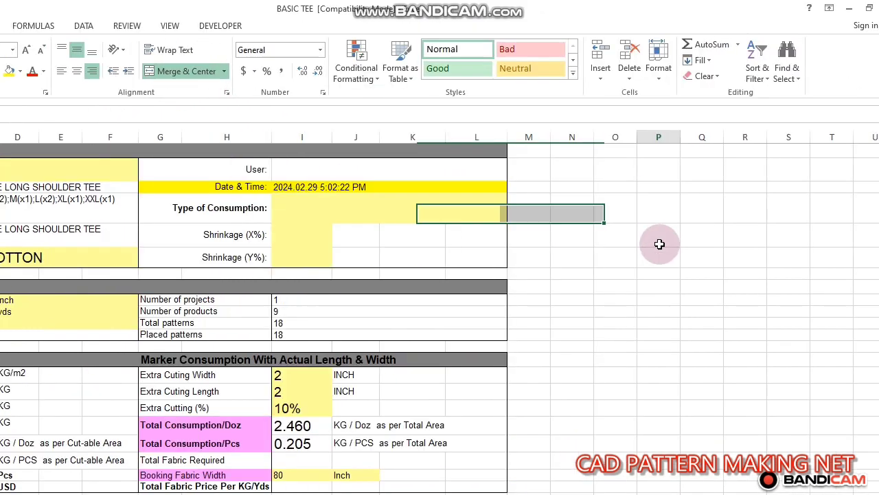
left_click(858, 234)
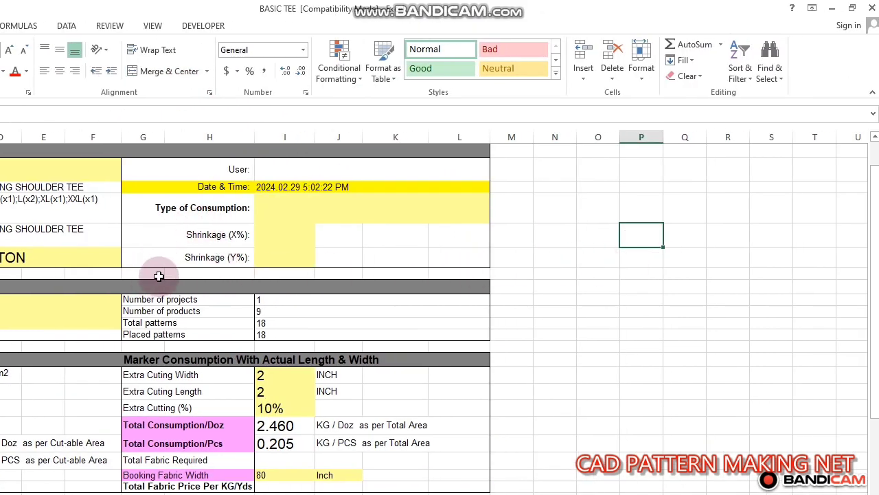
Colour the marker width value red and fill the unit cell of the marker length with yellow.
left_click(66, 299)
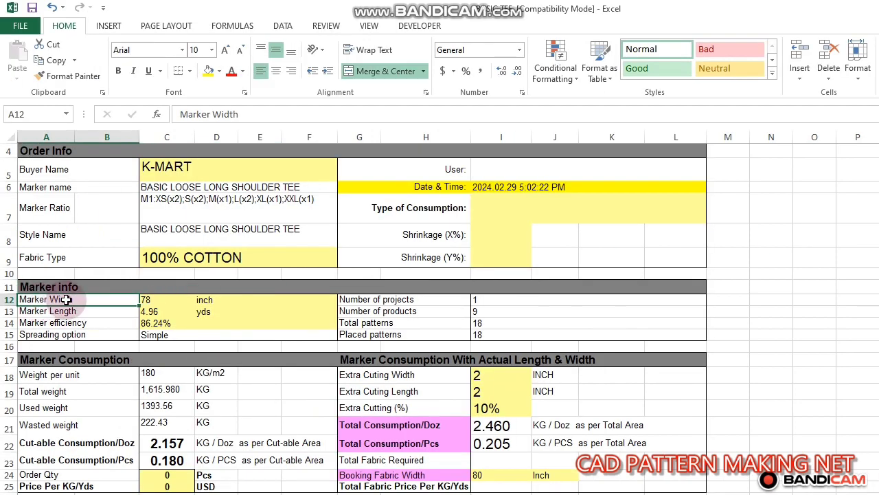
left_click(150, 301)
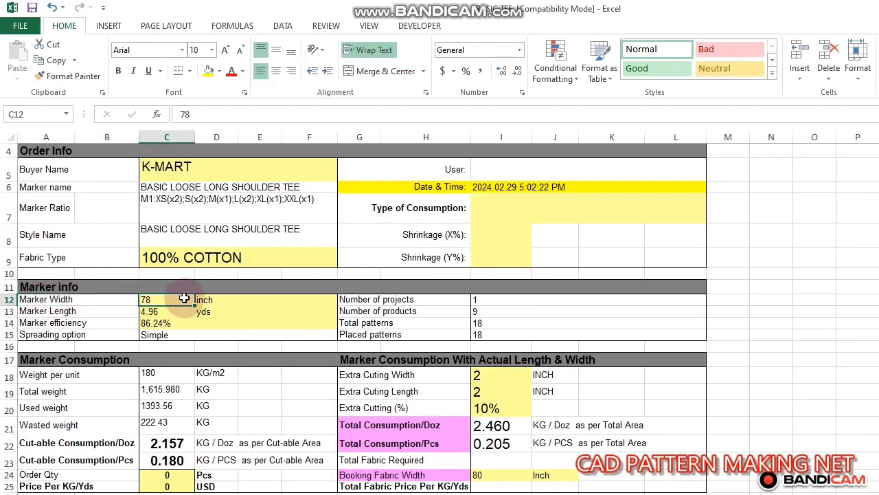
left_click(232, 74)
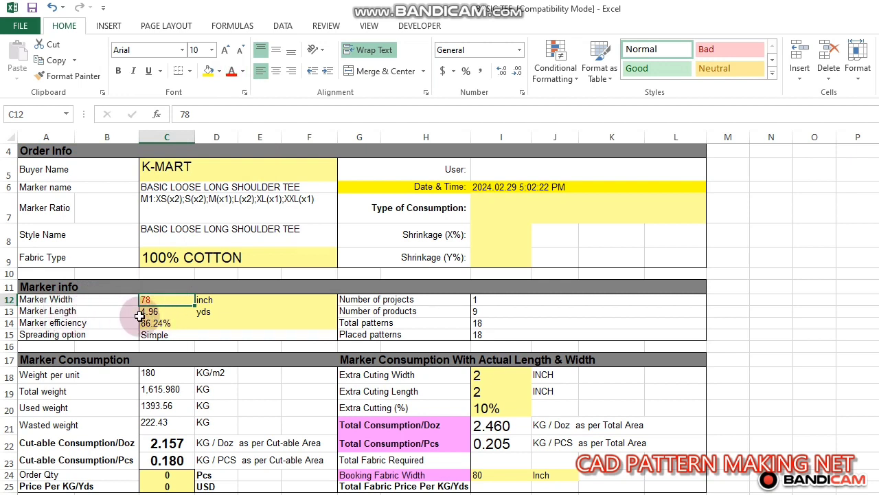
left_click(208, 311)
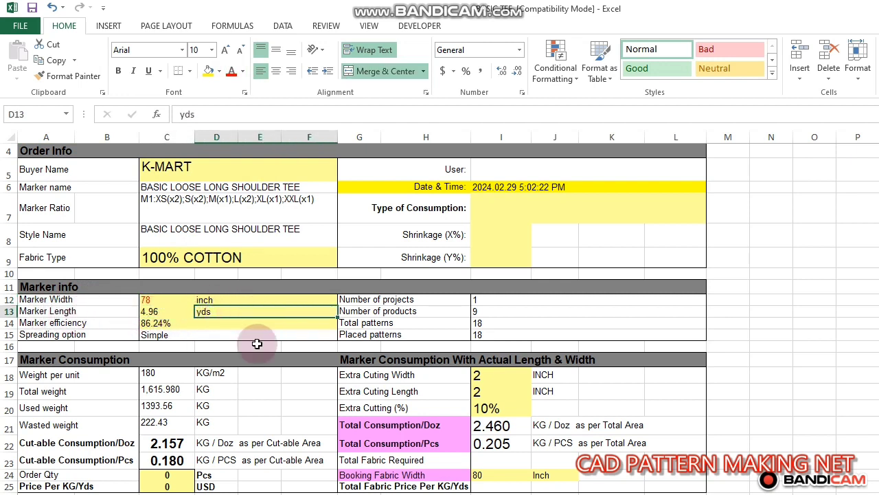
left_click(209, 74)
Colour the marker efficiency value red.
left_click(275, 322)
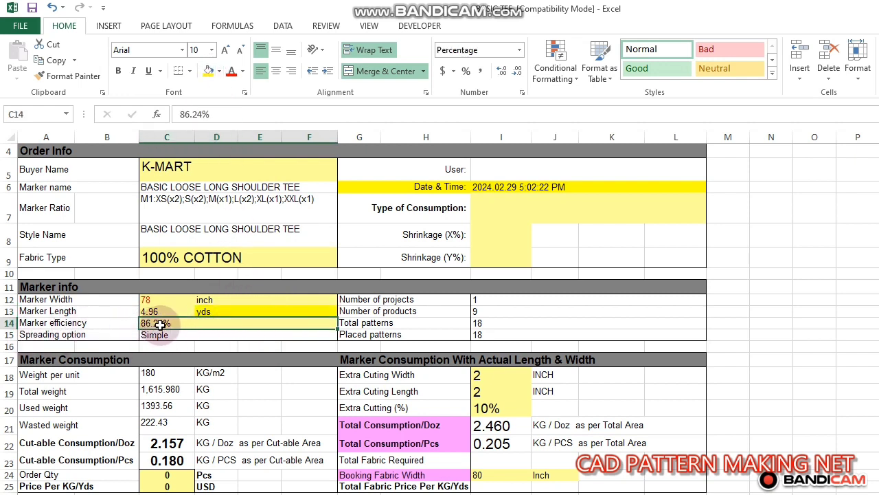
left_click(212, 74)
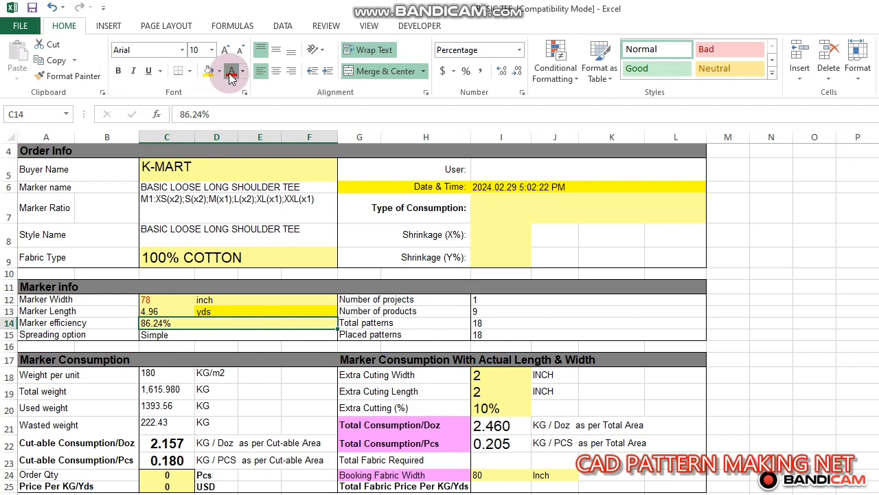
left_click(230, 74)
left_click(225, 336)
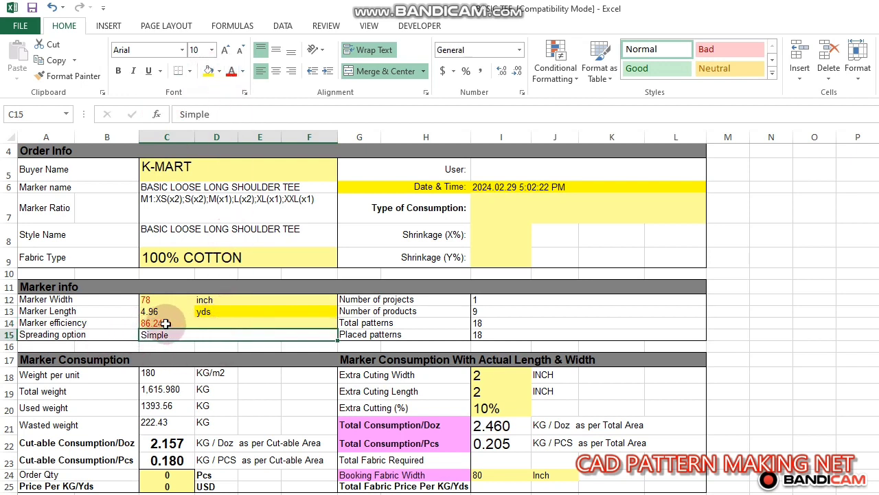
Fill the Total patterns label and value cells in the marker info with yellow.
left_click(480, 301)
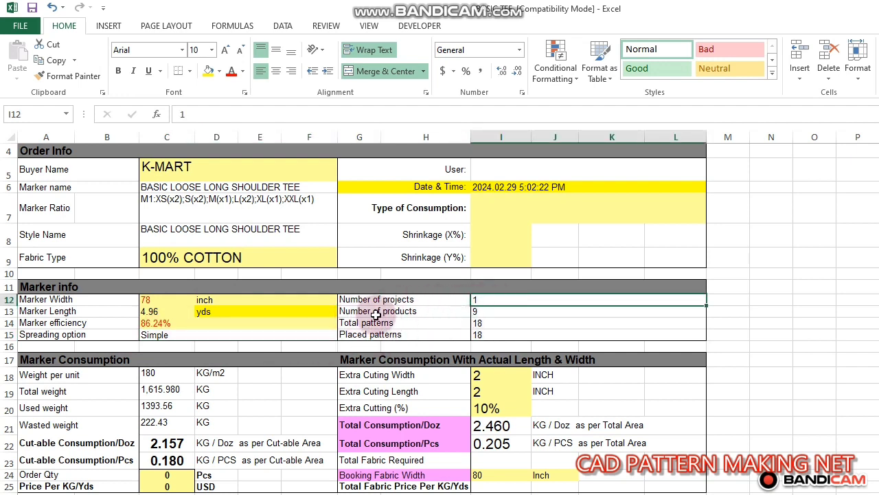
left_click(480, 311)
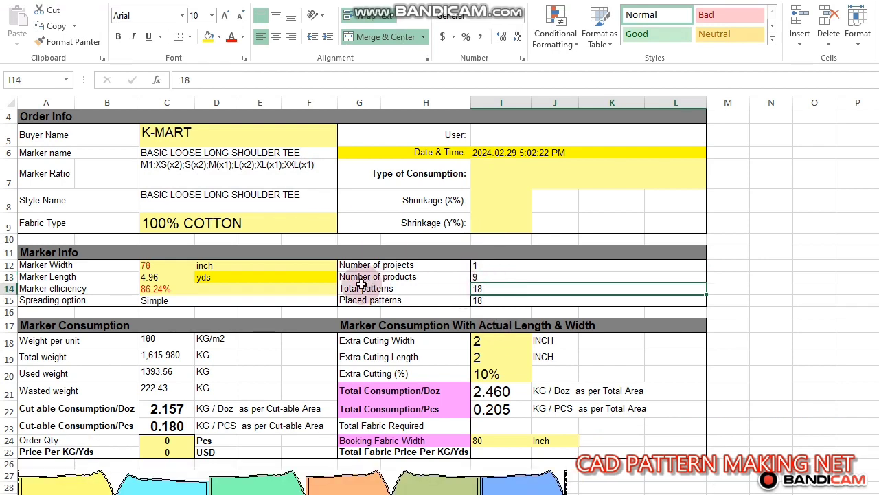
left_click_drag(362, 288, 565, 289)
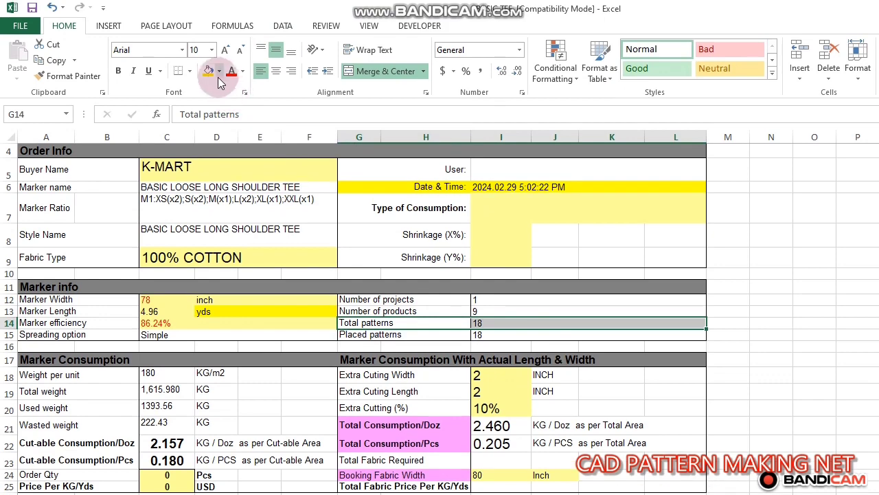
left_click(209, 38)
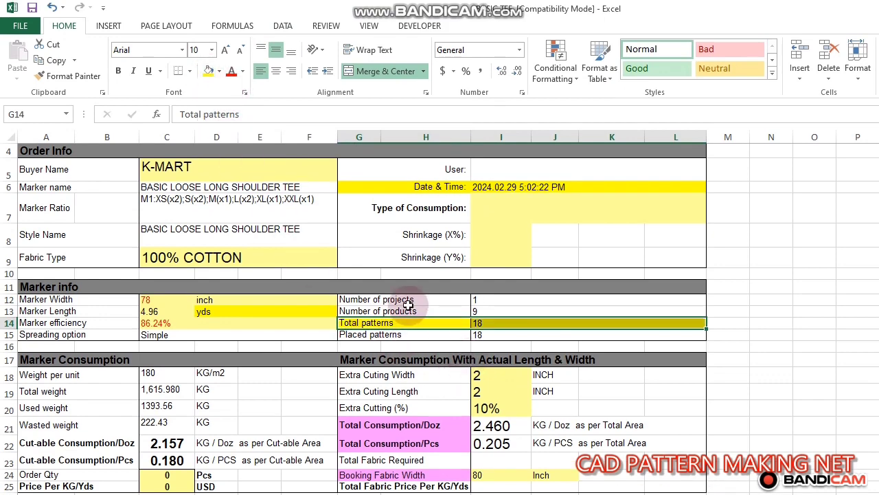
scroll(402, 303, "down", 1)
scroll(357, 302, "down", 1)
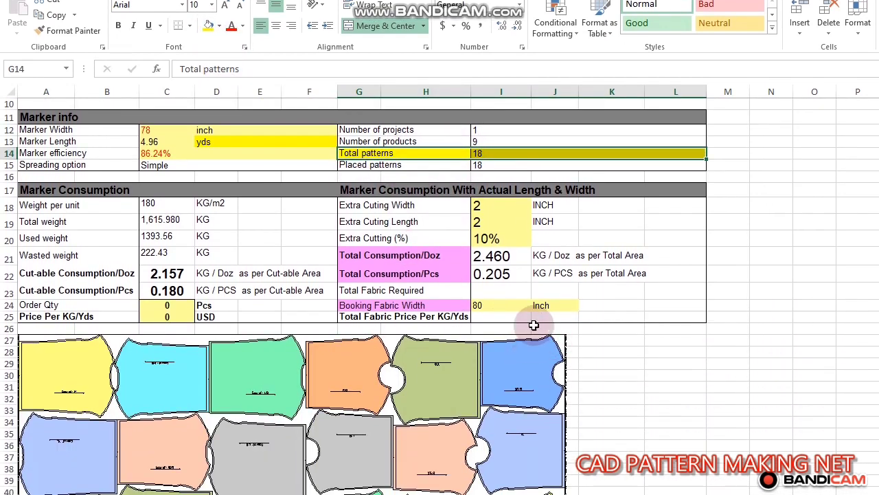
left_click(480, 154)
left_click(535, 363)
scroll(535, 366, "down", 2)
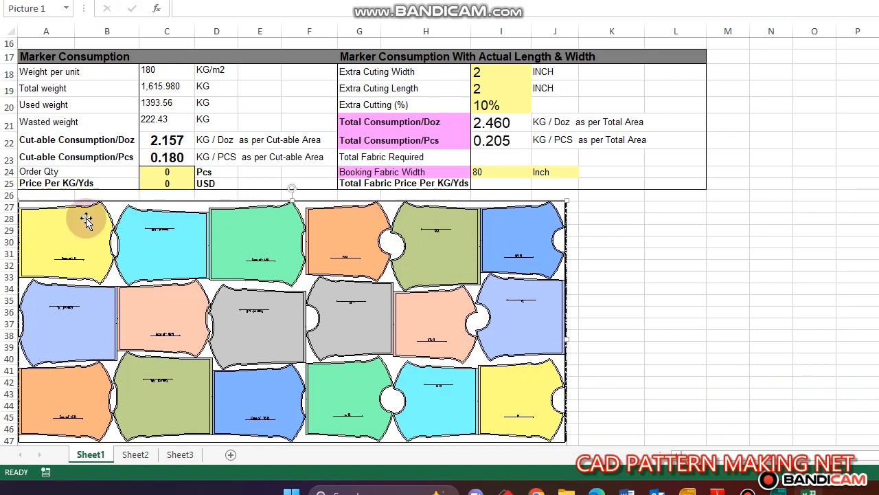
scroll(309, 302, "up", 1)
scroll(349, 280, "down", 1)
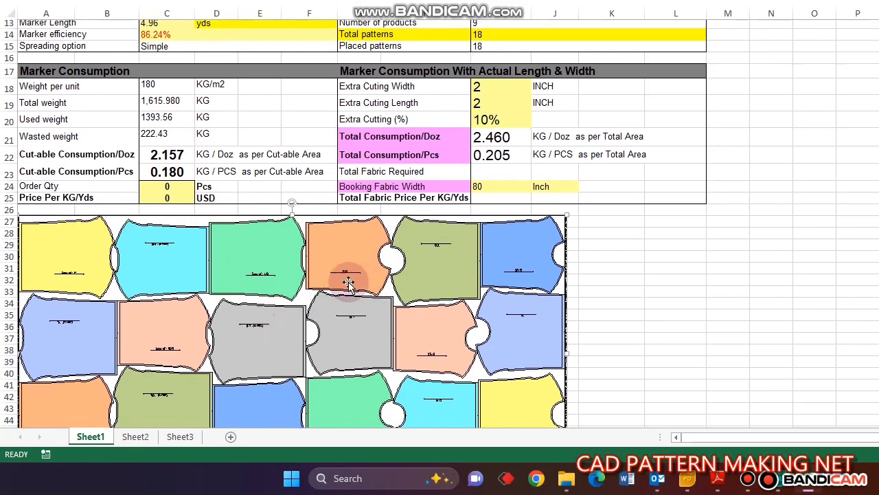
scroll(481, 260, "up", 3)
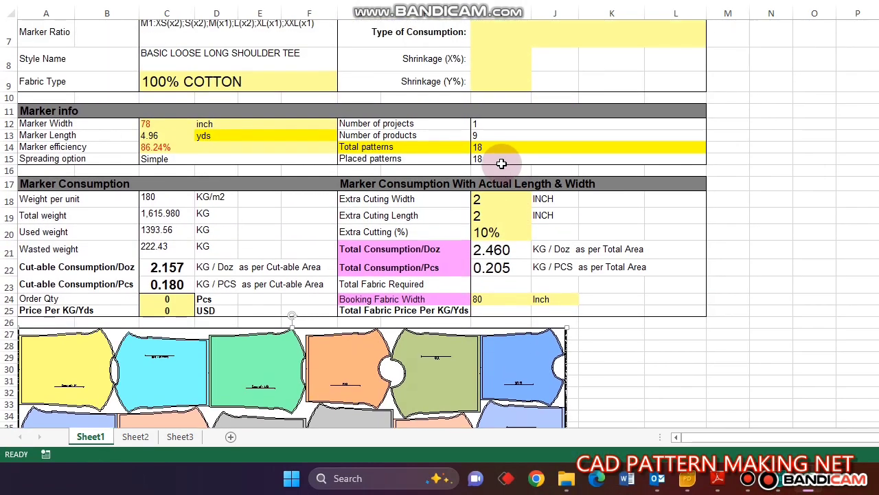
Fill the Placed patterns label and value cells in the marker info with yellow.
left_click(476, 149)
left_click_drag(368, 164, 512, 160)
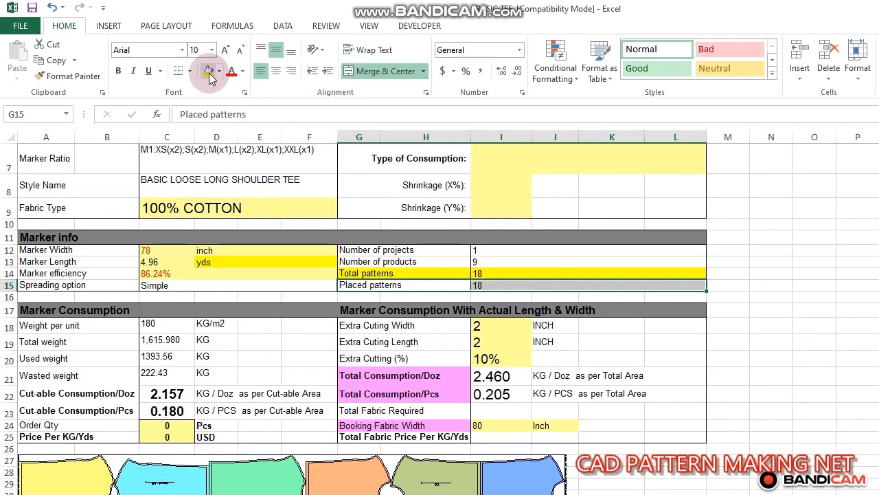
left_click(208, 71)
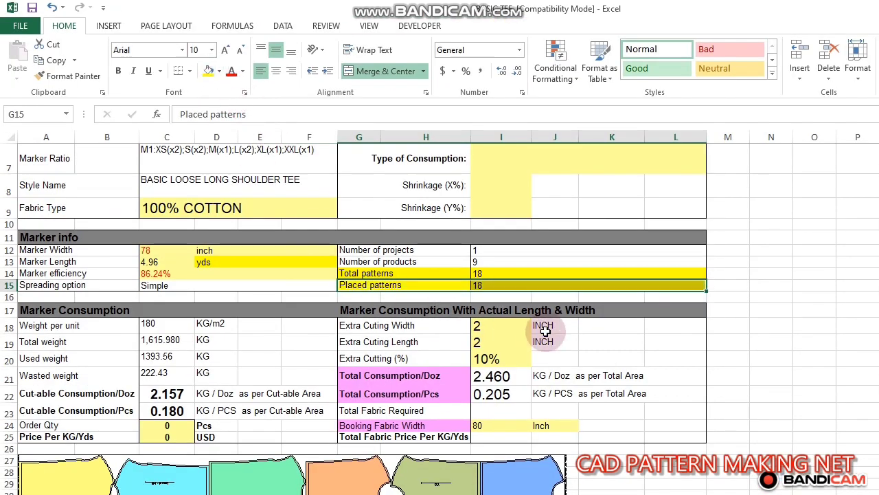
left_click(512, 285)
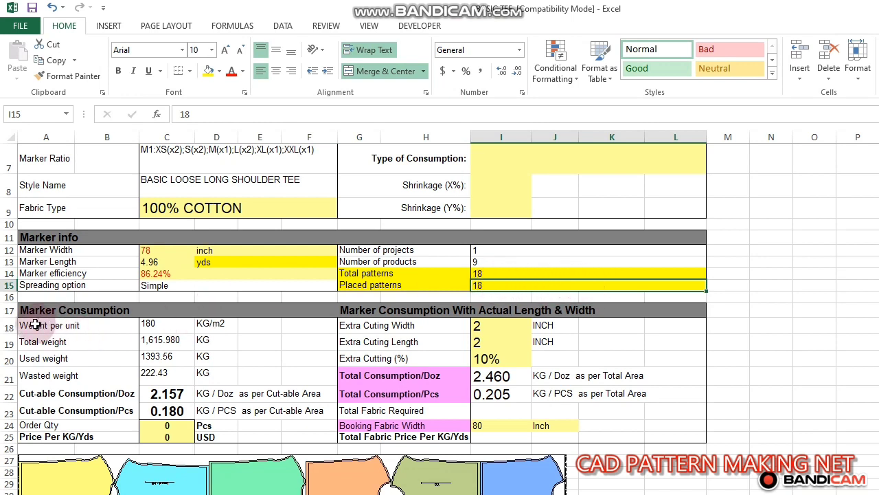
Fill the label, value and unit cells of Weight per unit, Total weight and Used weight with yellow.
left_click_drag(36, 325, 216, 321)
left_click(210, 75)
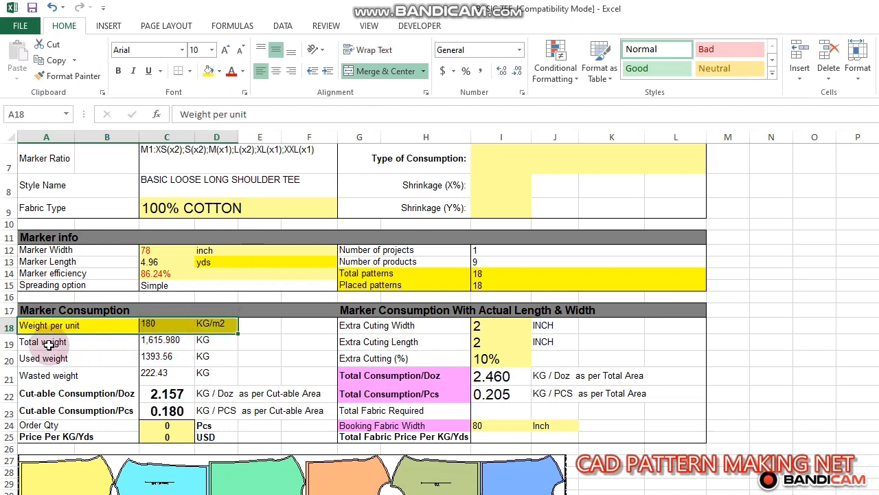
left_click_drag(43, 341, 203, 341)
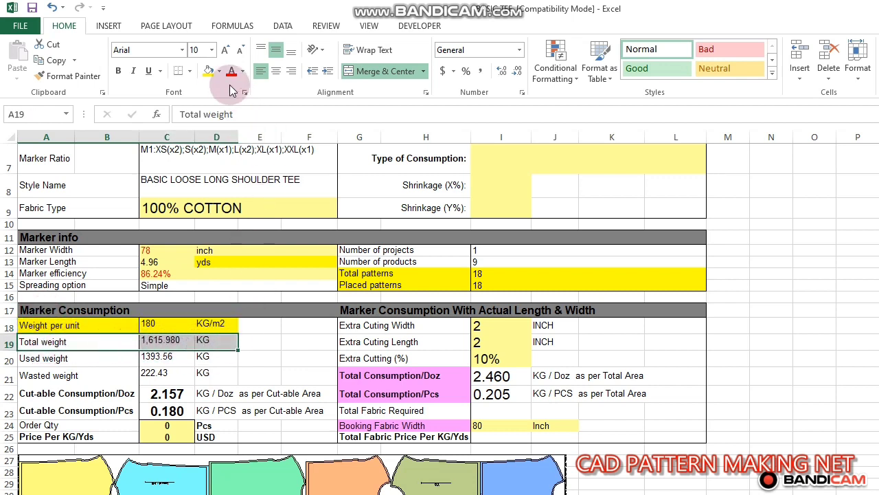
left_click(209, 71)
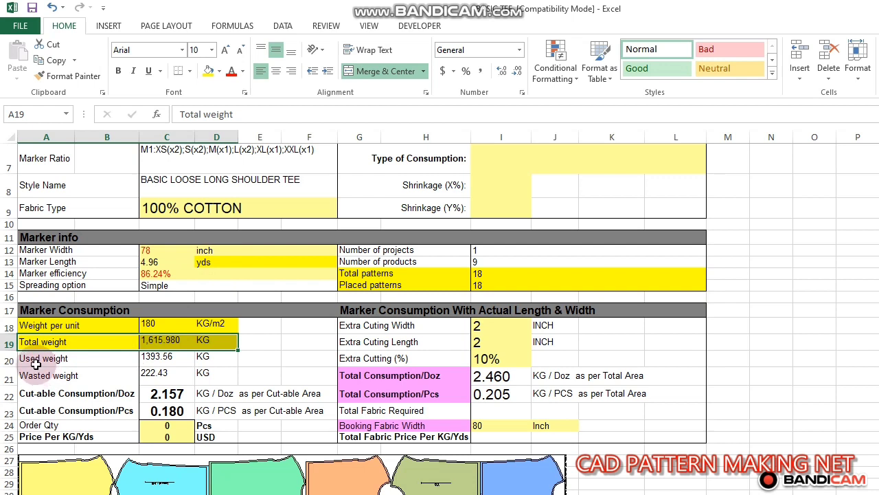
left_click_drag(36, 362, 210, 358)
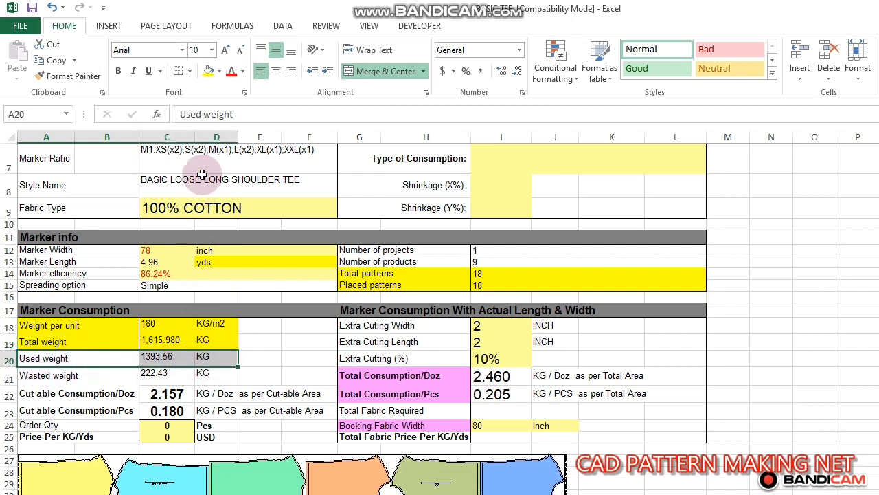
left_click(209, 71)
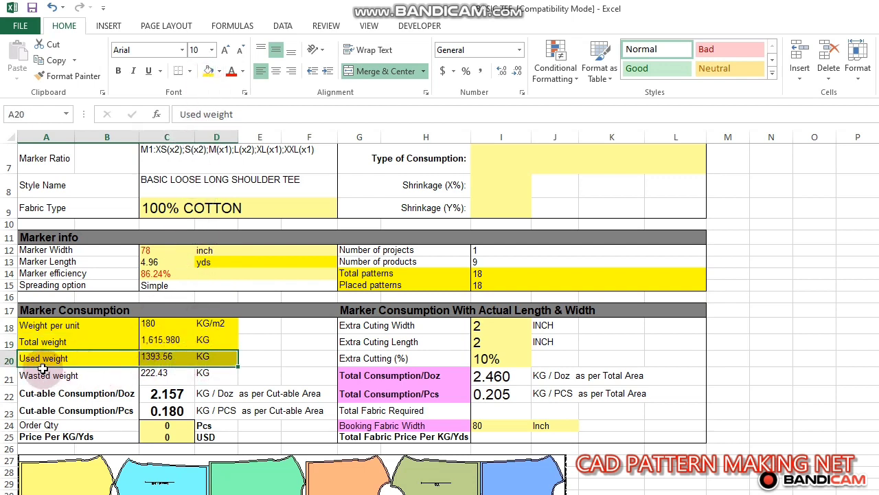
Colour the text of the Wasted weight and Cut-able Consumption/Doz rows red, including their values and units.
left_click_drag(44, 374, 210, 376)
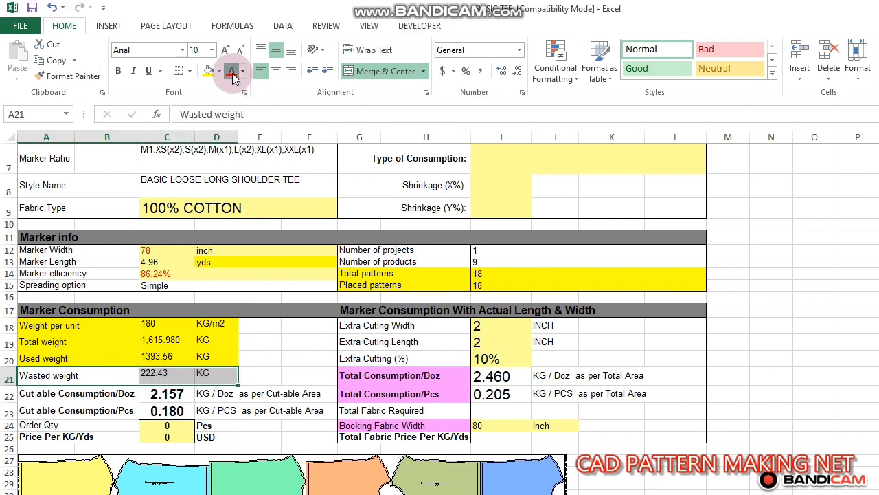
left_click(232, 61)
left_click(292, 340)
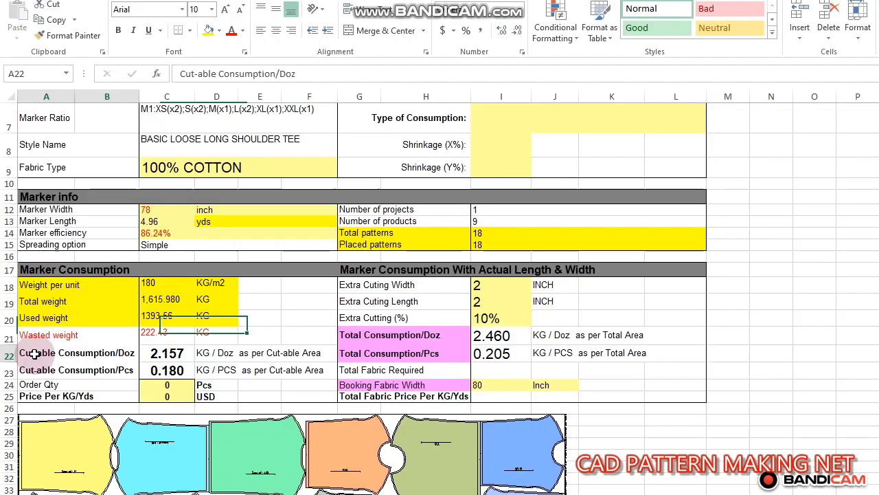
left_click(98, 394)
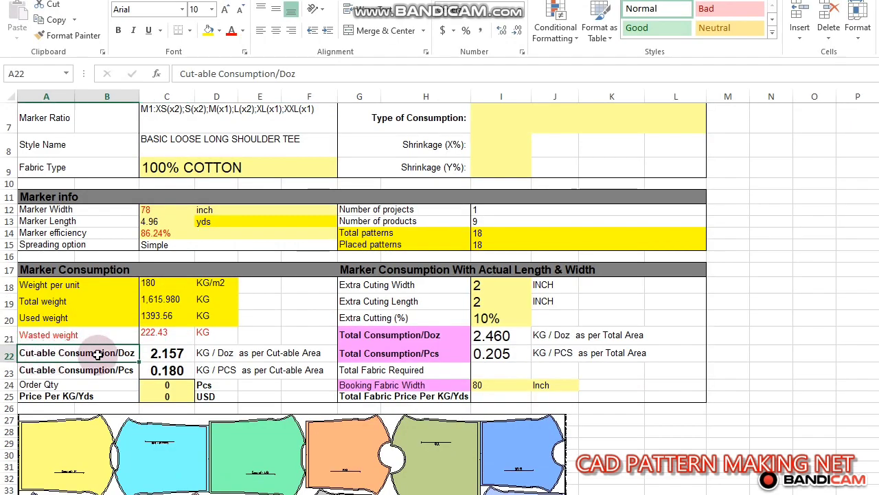
left_click_drag(98, 354, 230, 356)
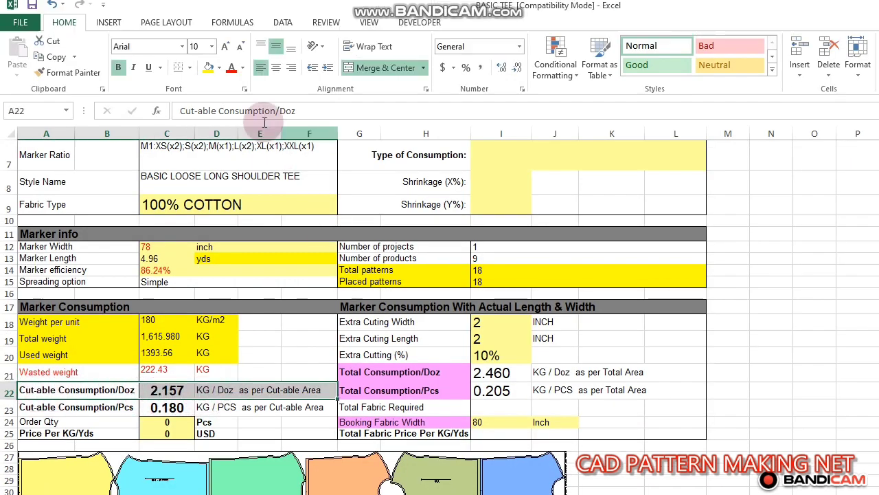
left_click(232, 30)
left_click(250, 411)
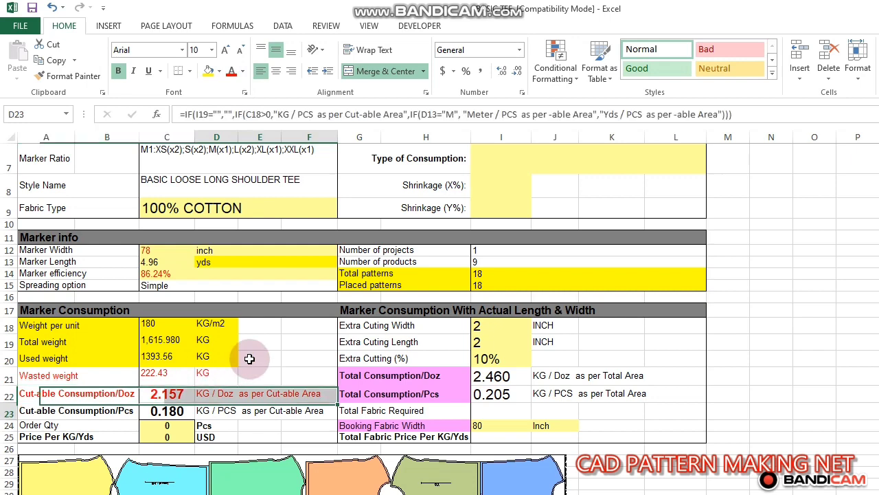
Fill the Cut-able Consumption/Pcs label, value and unit cells with yellow.
left_click_drag(42, 362, 228, 364)
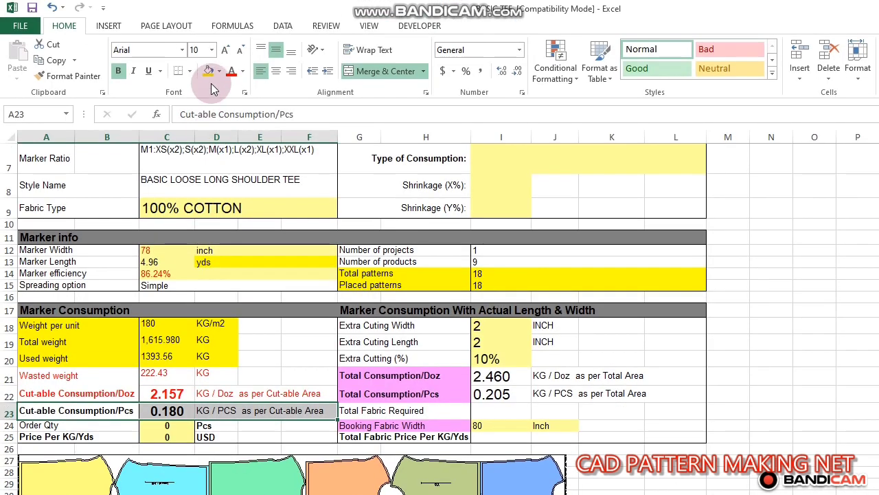
left_click(210, 20)
left_click(79, 436)
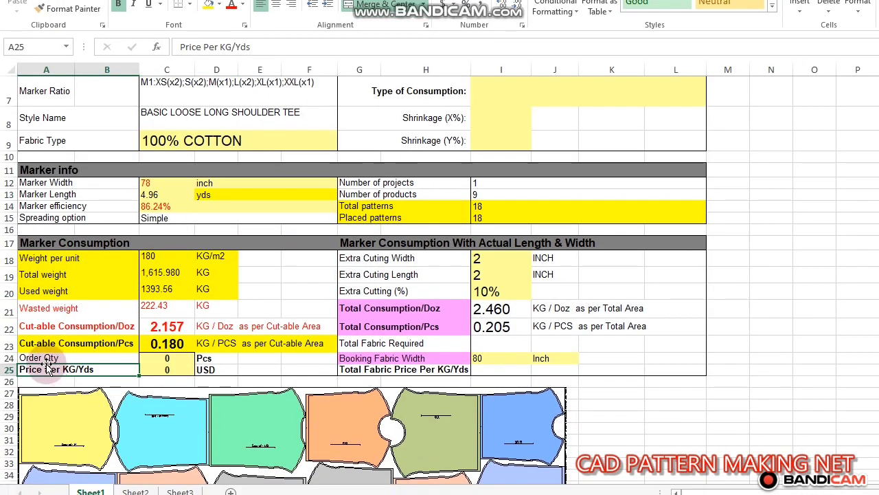
Set the Order Qty to 5000 pcs and fill the Price Per KG/Yds value cell with yellow.
left_click(50, 426)
left_click(192, 427)
left_click_drag(192, 360, 180, 368)
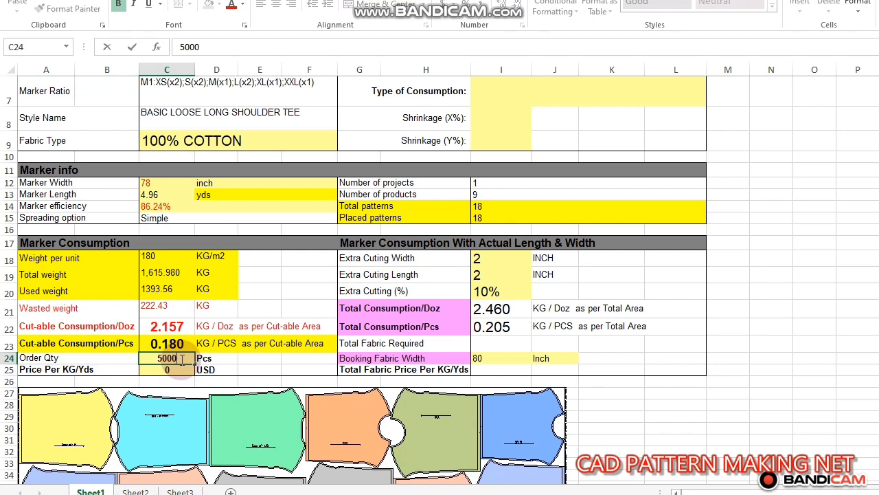
key("Return")
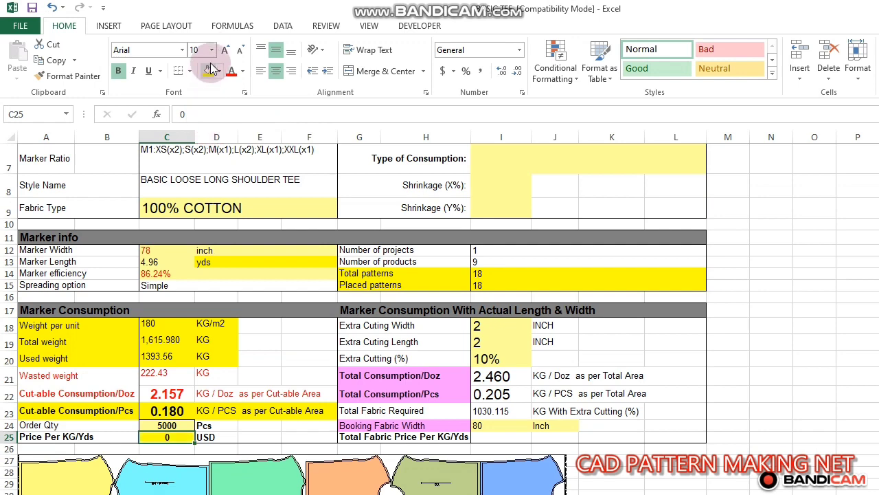
Enlarge the font size of the Price Per KG/Yds value and the Order Qty value.
left_click(212, 50)
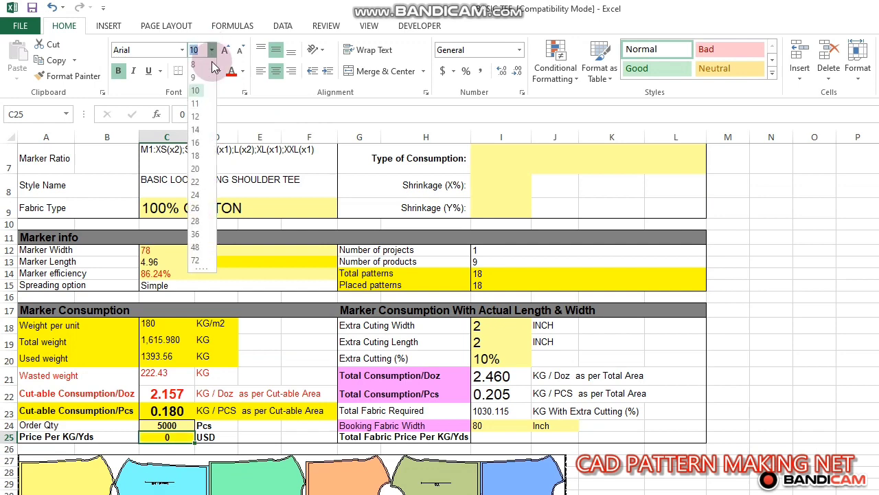
left_click(199, 150)
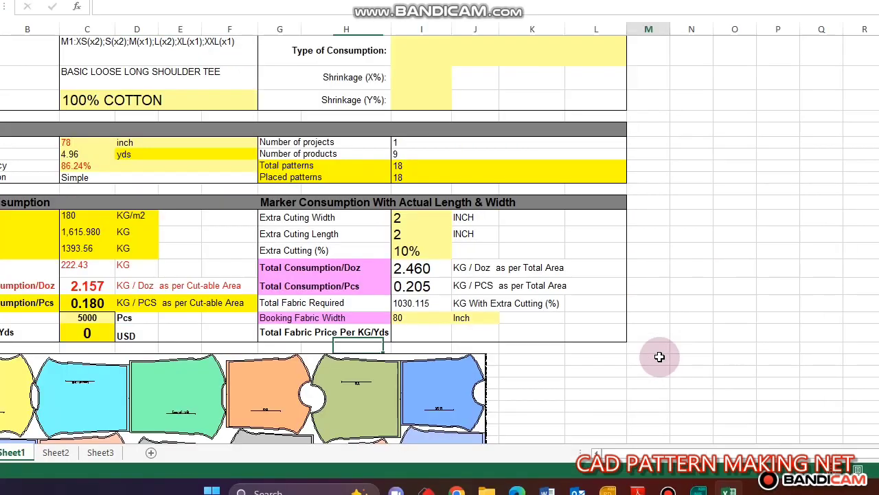
left_click(167, 425)
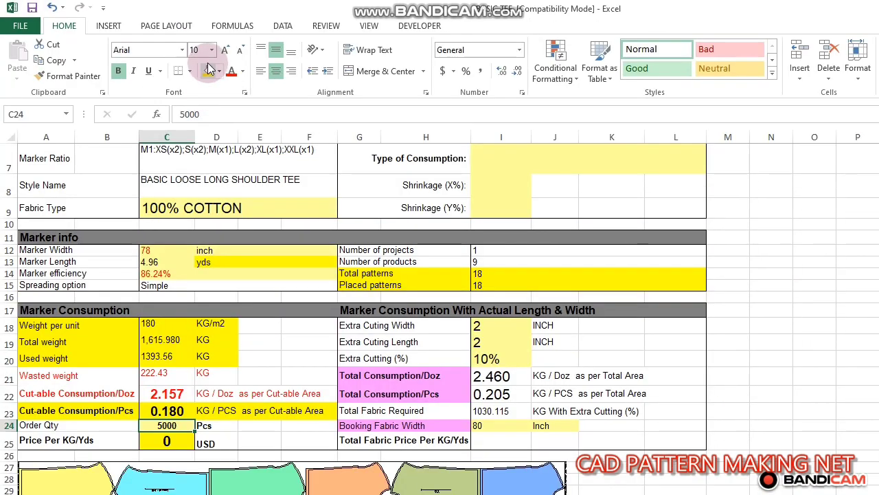
left_click(212, 49)
left_click(206, 136)
left_click(815, 483)
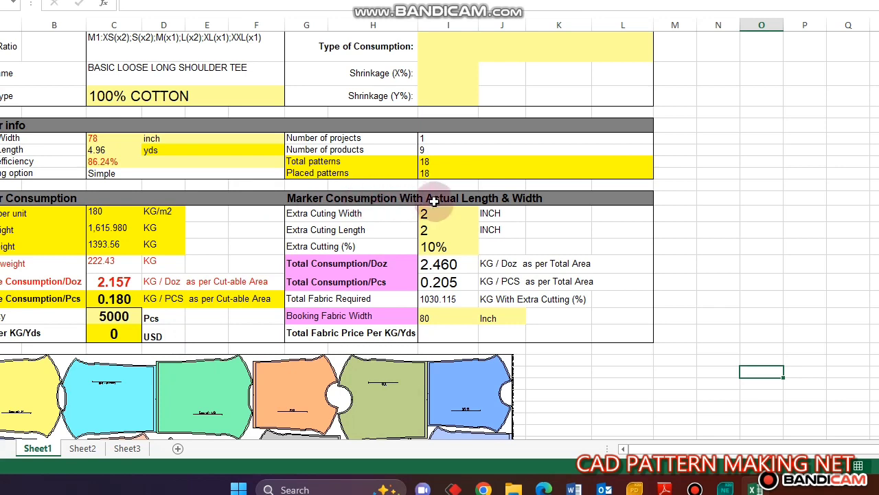
Fill the Extra Cuting Width and Extra Cuting Length labels, values and units with yellow.
left_click(554, 200)
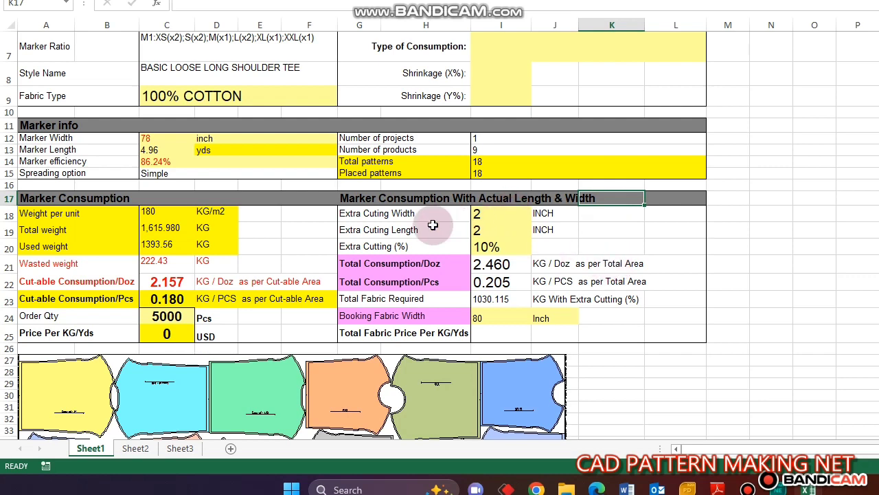
left_click_drag(345, 213, 570, 213)
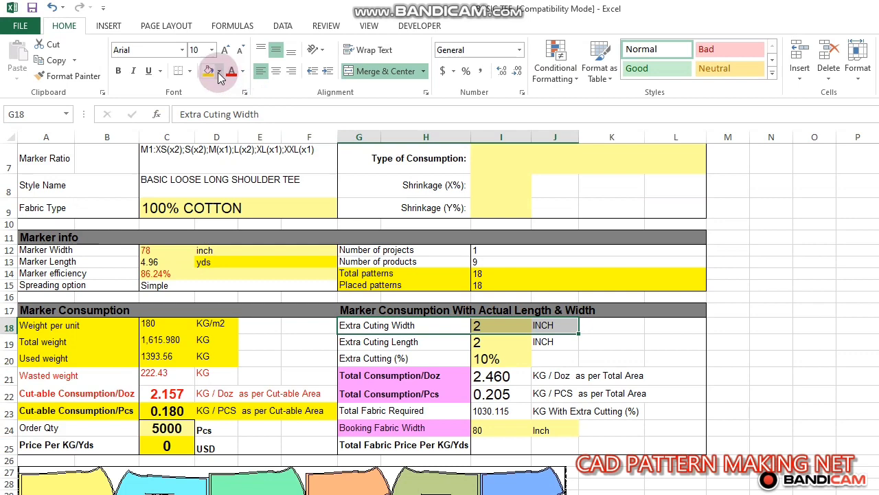
left_click(213, 72)
left_click_drag(343, 337, 527, 327)
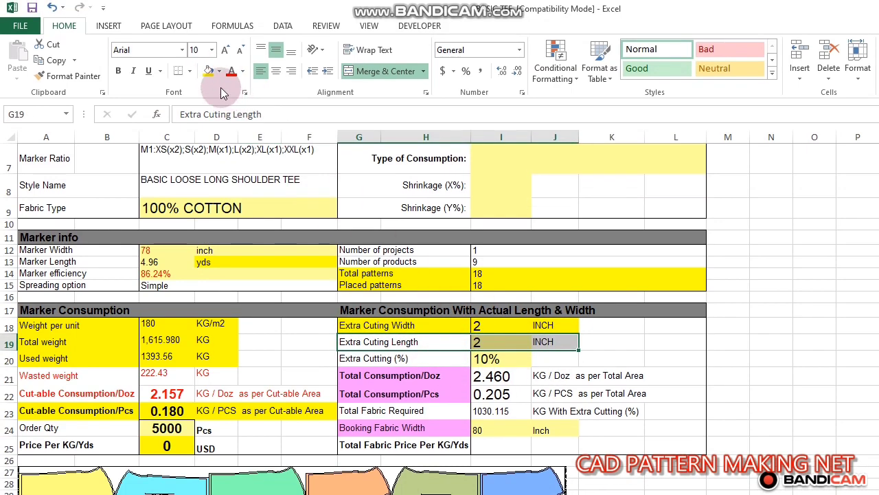
left_click(210, 58)
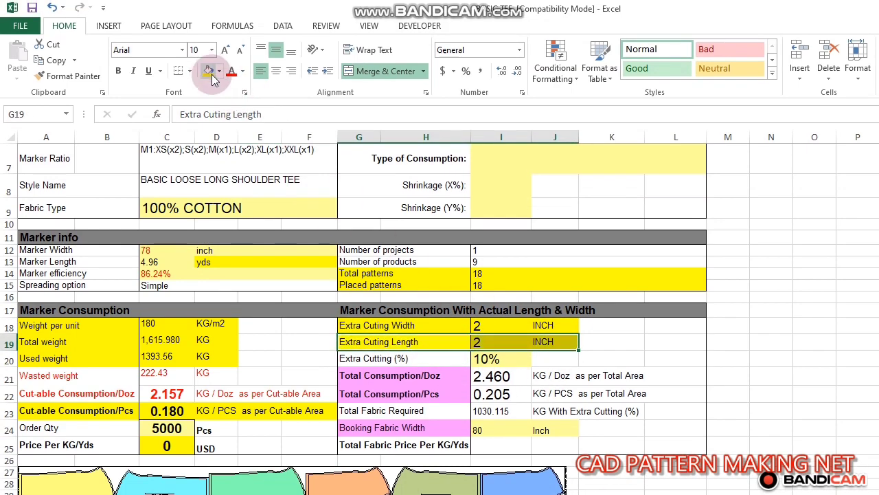
Set the Extra Cutting (%) value to 5%.
left_click_drag(343, 358, 501, 360)
left_click(511, 359)
type("5")
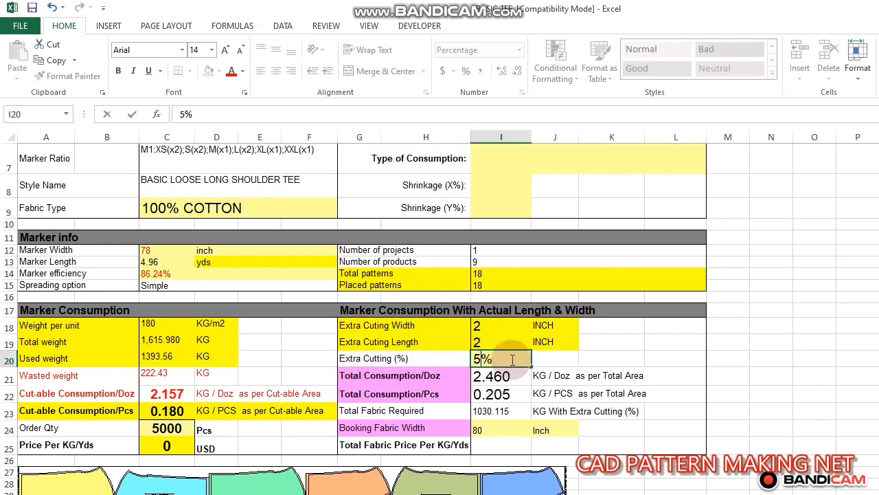
key("Return")
left_click(770, 411)
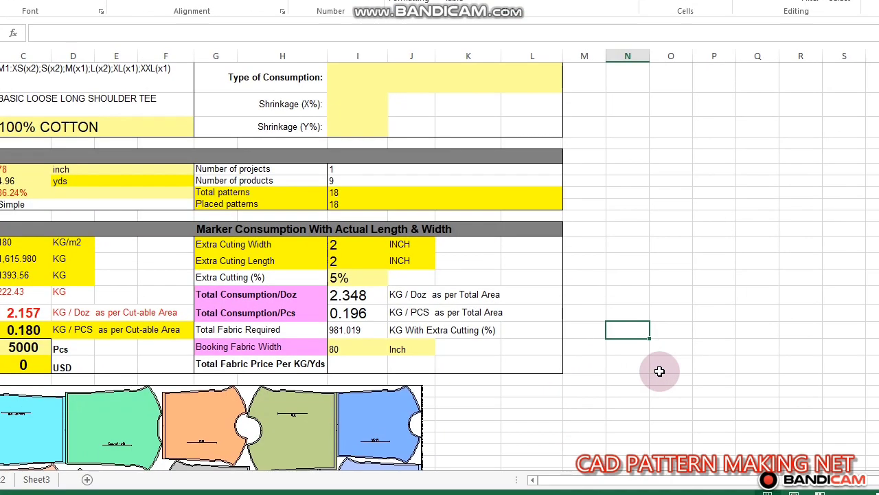
Colour the Extra Cutting (%) label and its value red.
left_click_drag(250, 276, 413, 277)
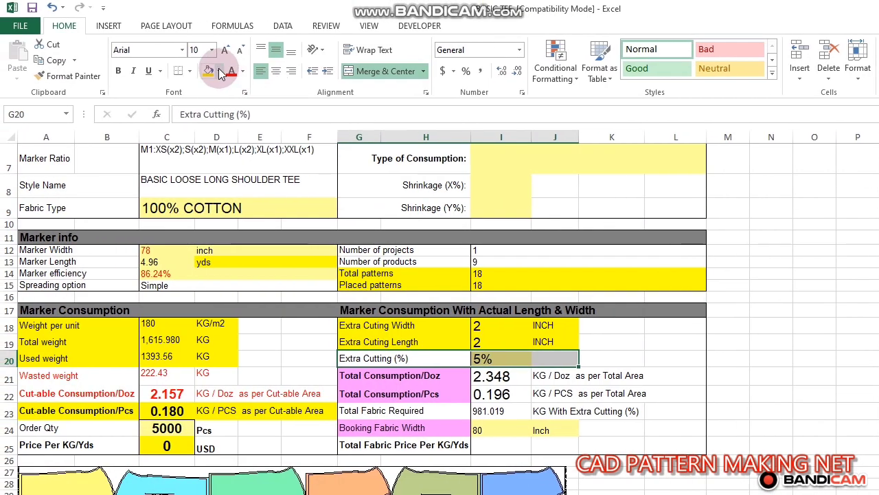
left_click(234, 73)
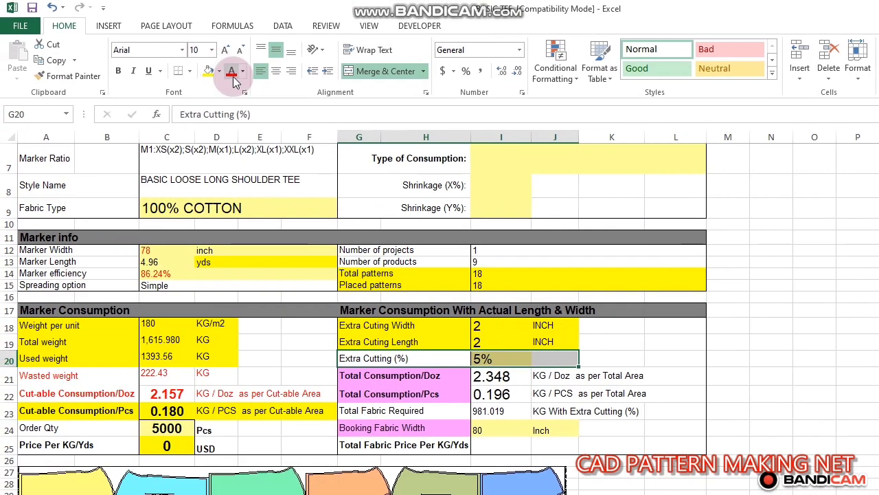
left_click(728, 341)
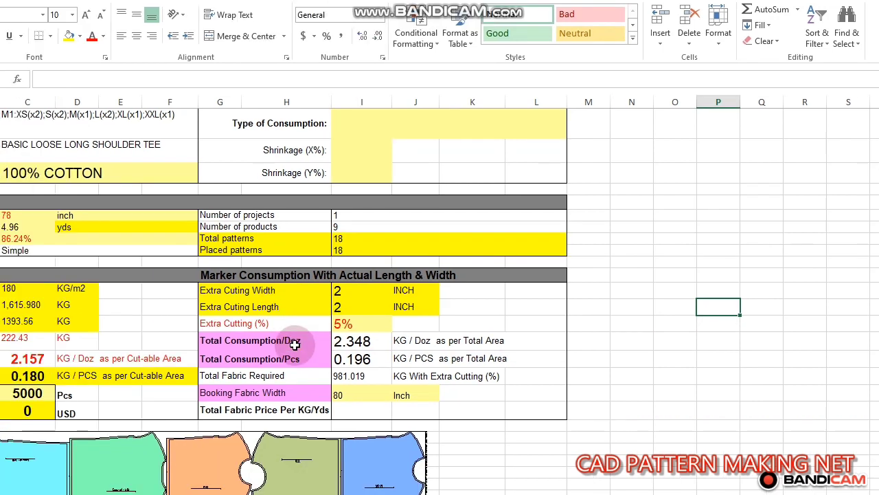
Fill the Total Consumption/Doz value and its unit text with yellow.
left_click(237, 380)
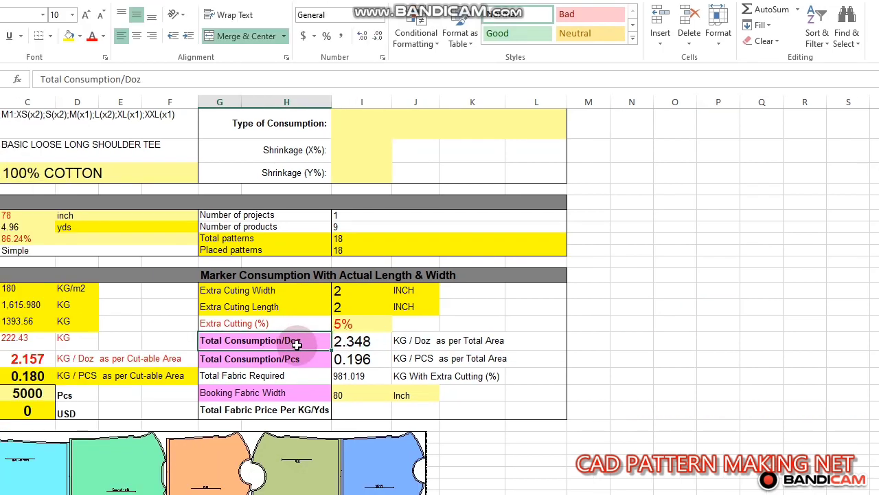
left_click(347, 342)
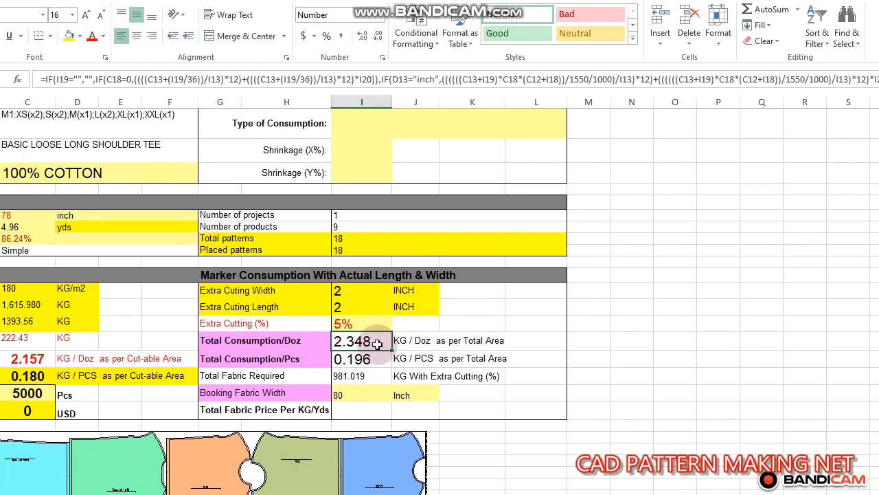
left_click_drag(377, 345, 529, 340)
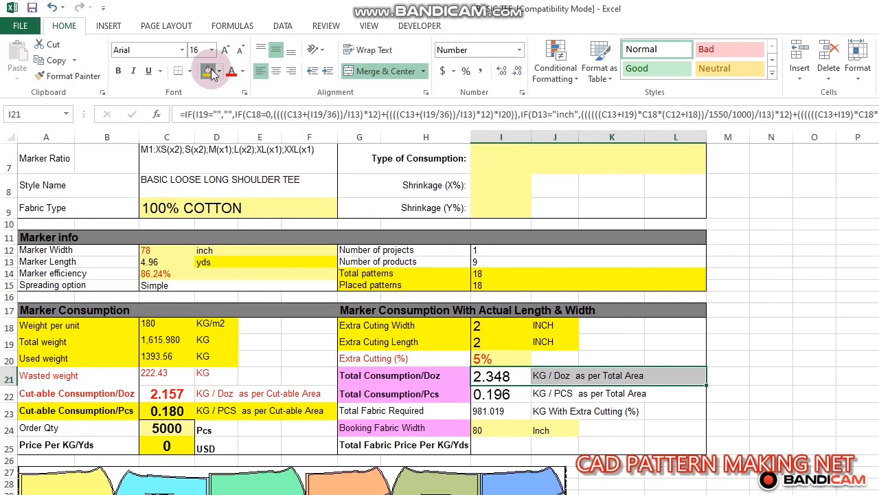
left_click(209, 72)
left_click(825, 406)
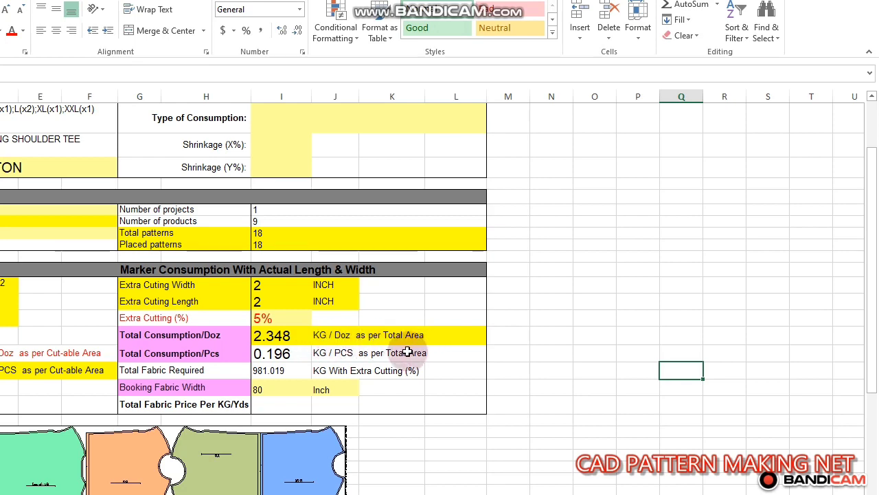
Try a black fill on the Total Consumption/Pcs value and its unit text, and undo it.
left_click_drag(275, 353, 392, 353)
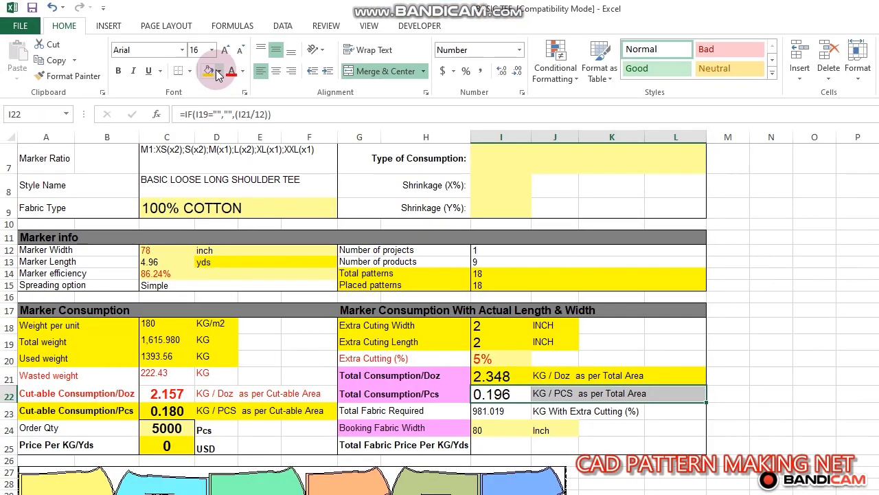
left_click(219, 71)
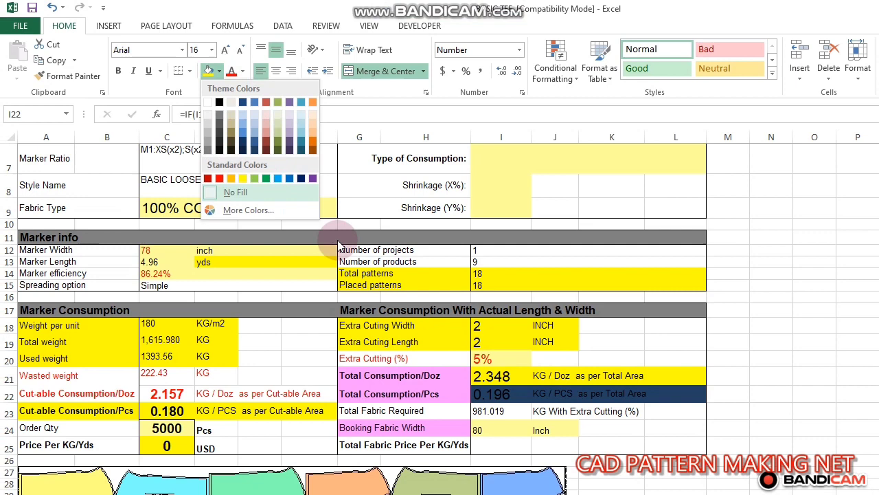
left_click(220, 101)
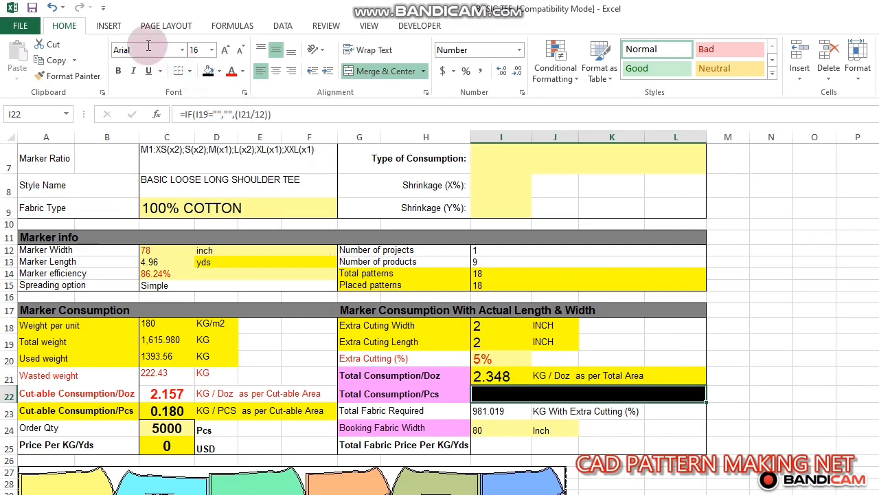
left_click(52, 8)
left_click(724, 372)
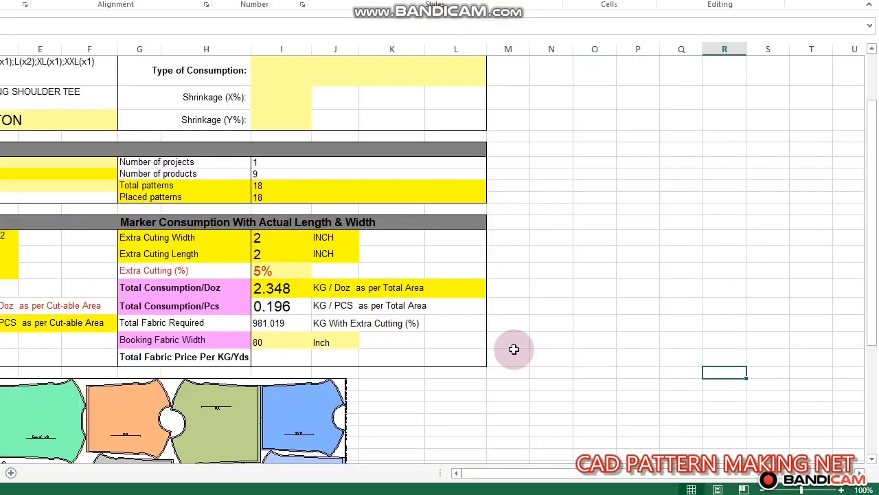
left_click_drag(259, 305, 314, 305)
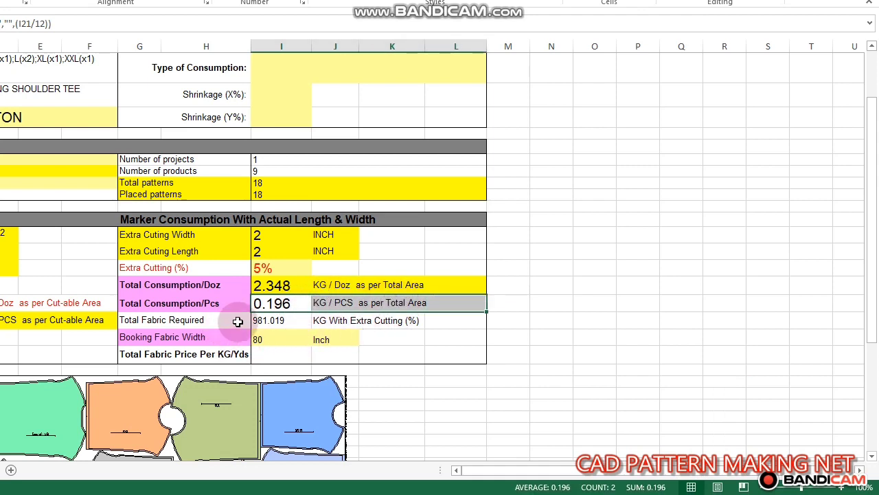
Colour the Total Fabric Required value and its unit text red and set their font size to 14.
left_click_drag(266, 320, 330, 321)
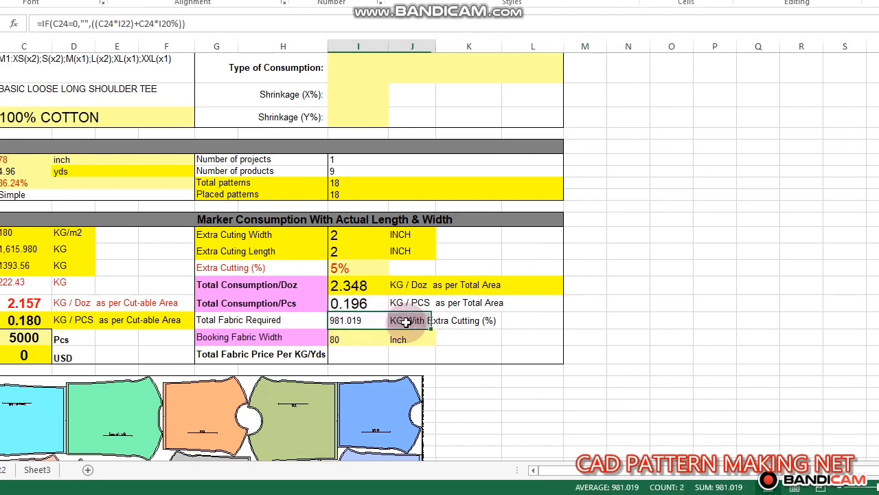
left_click_drag(406, 321, 492, 320)
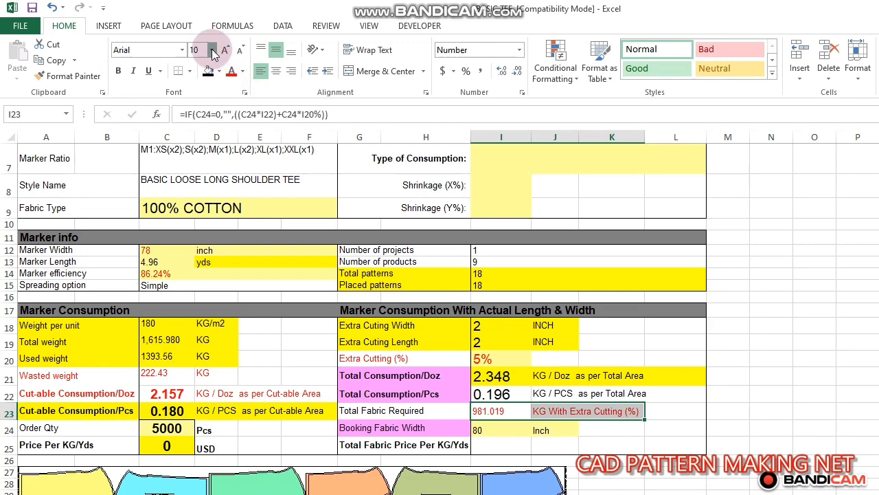
left_click(212, 51)
left_click(198, 131)
left_click(814, 366)
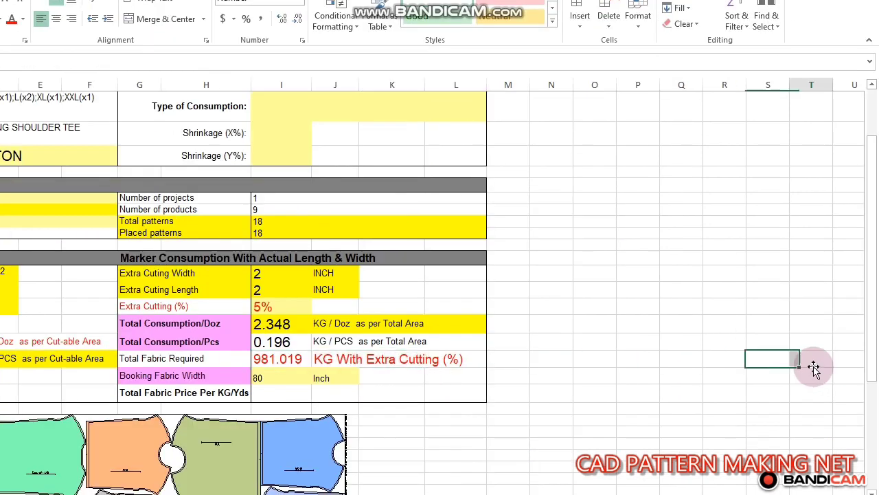
Colour the Booking Fabric Width value and its unit red and set their font size to 18.
left_click_drag(262, 378, 352, 378)
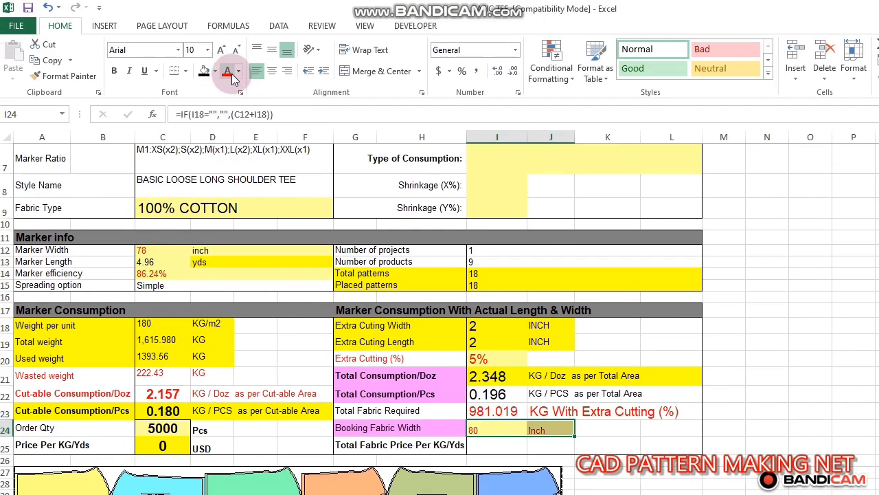
left_click(209, 50)
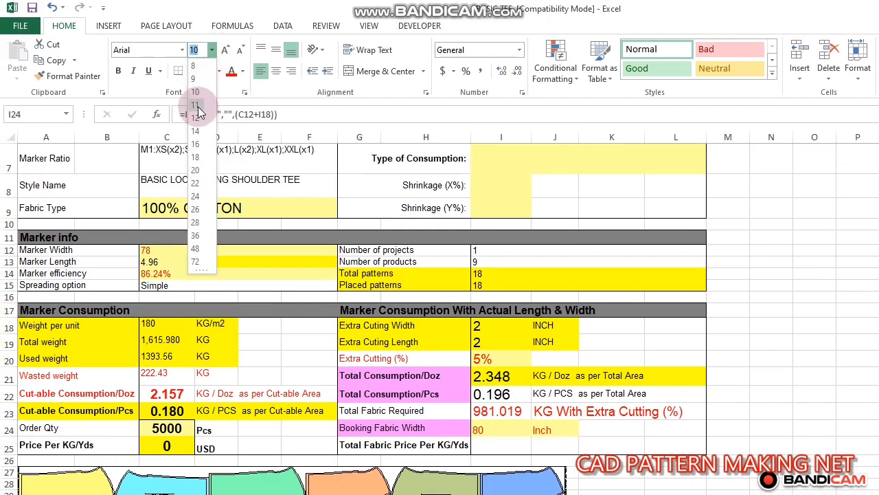
left_click(197, 105)
left_click(212, 50)
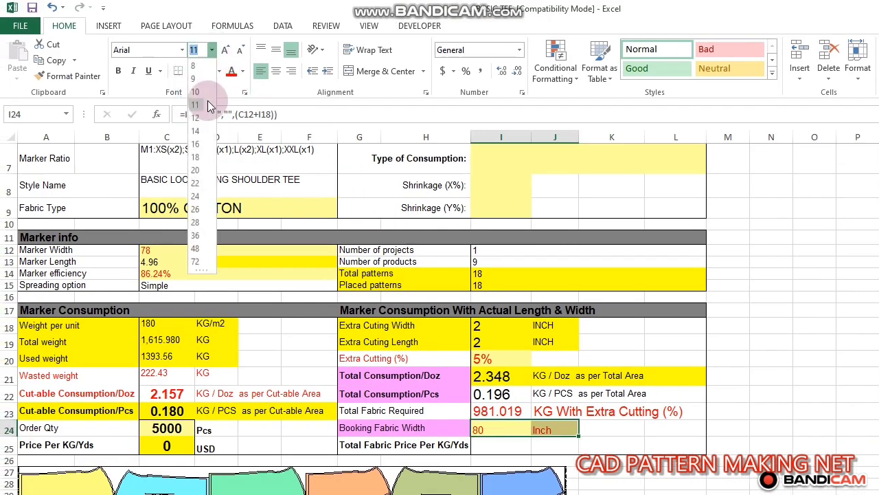
left_click(197, 159)
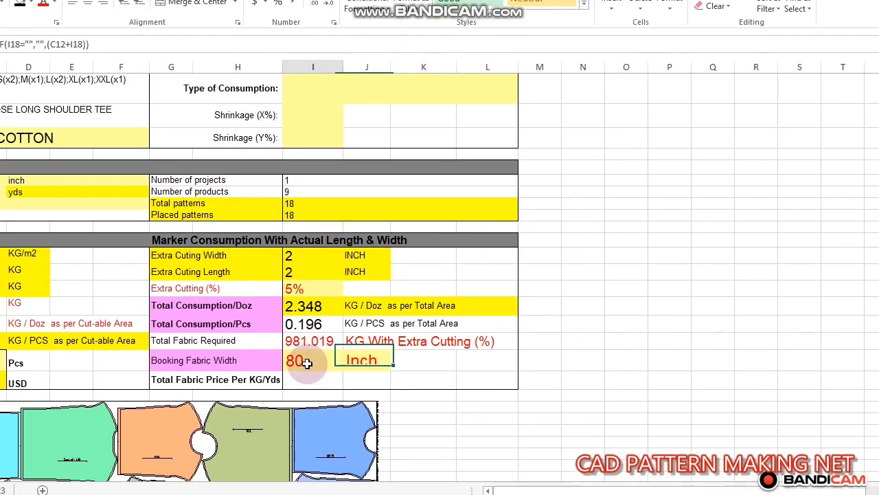
Set the font size of the Marker Width value to 14.
left_click(174, 180)
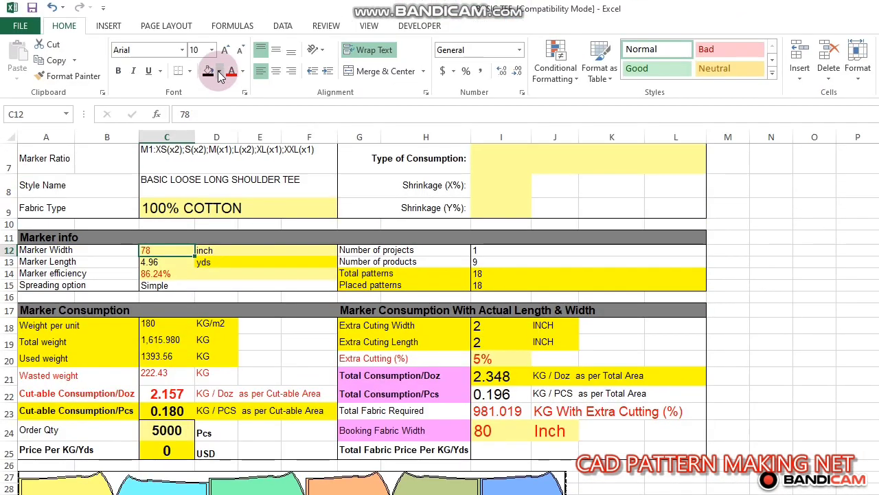
left_click(211, 52)
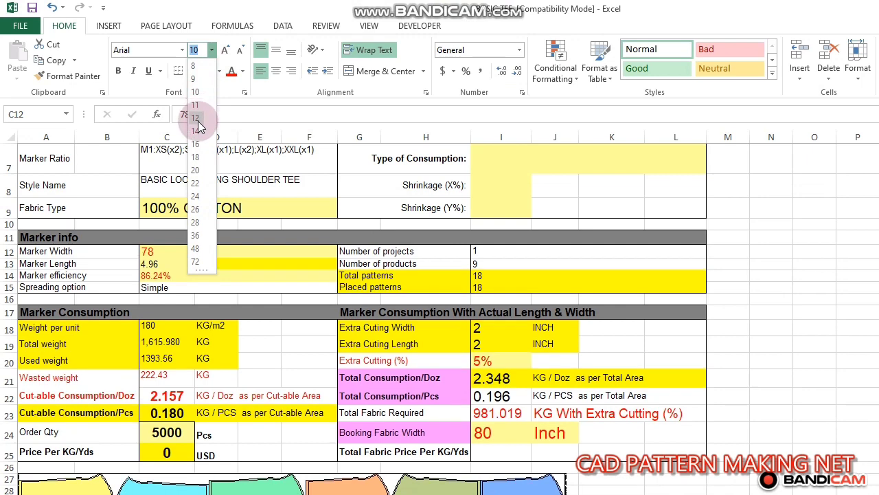
left_click(198, 132)
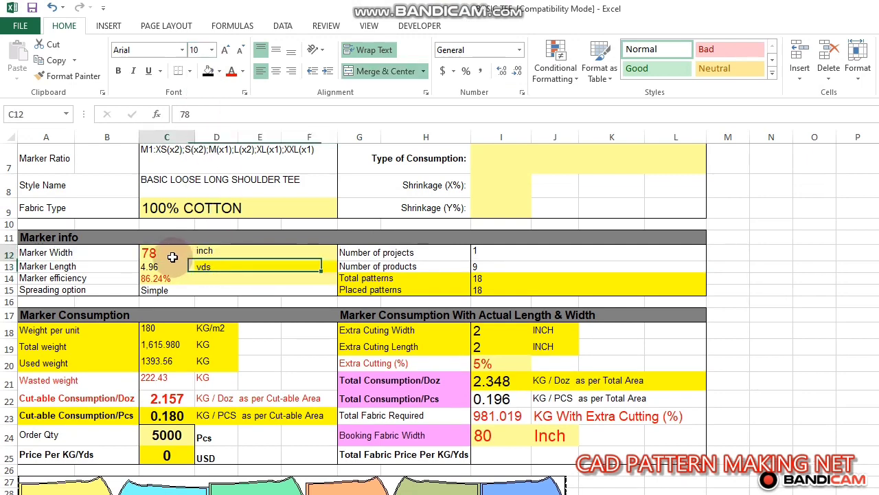
Check the Booking Fabric Width value against the Extra Cuting Width and Extra Cuting Length values.
left_click(485, 435)
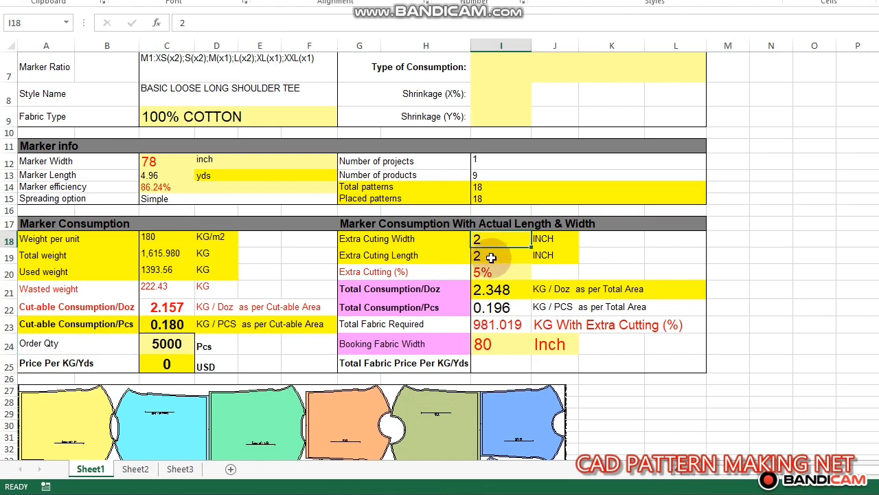
key("Return")
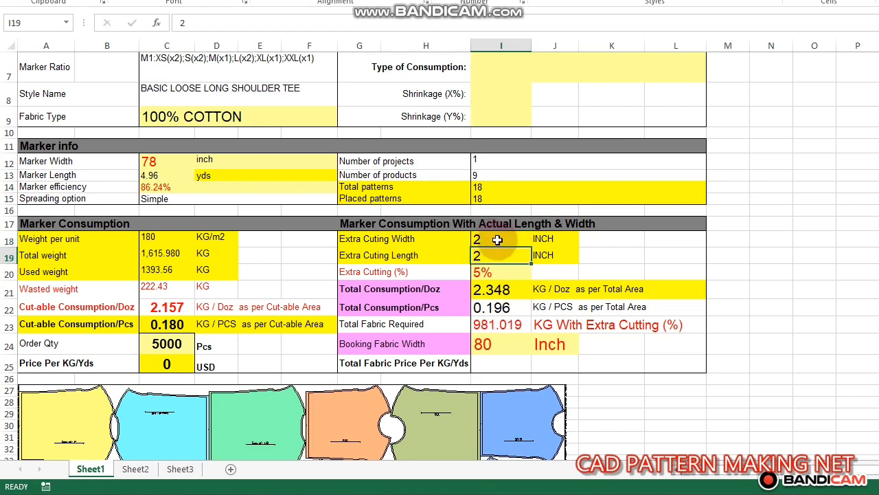
left_click(814, 321)
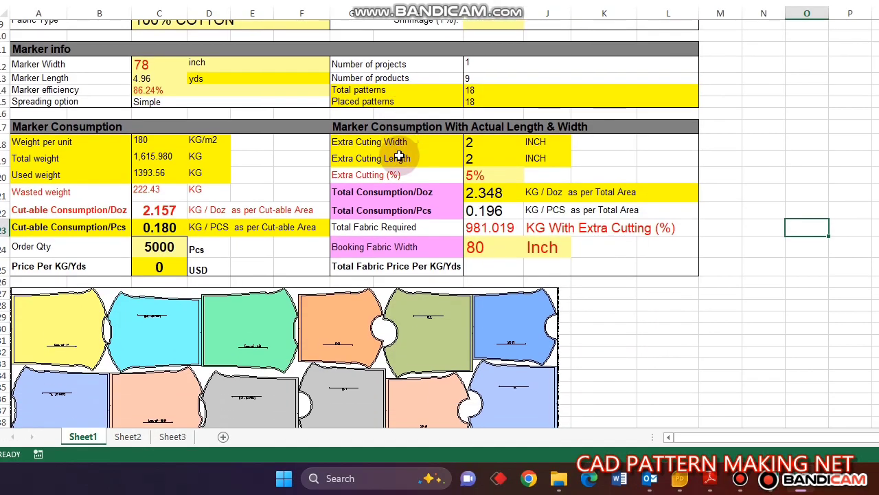
scroll(399, 157, "up", 2)
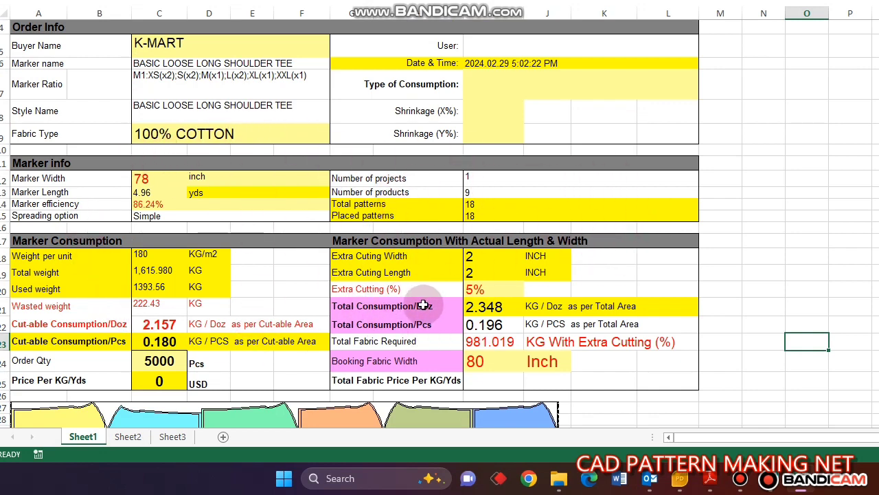
Open the print preview of the marker report and close the workbook.
left_click(614, 137)
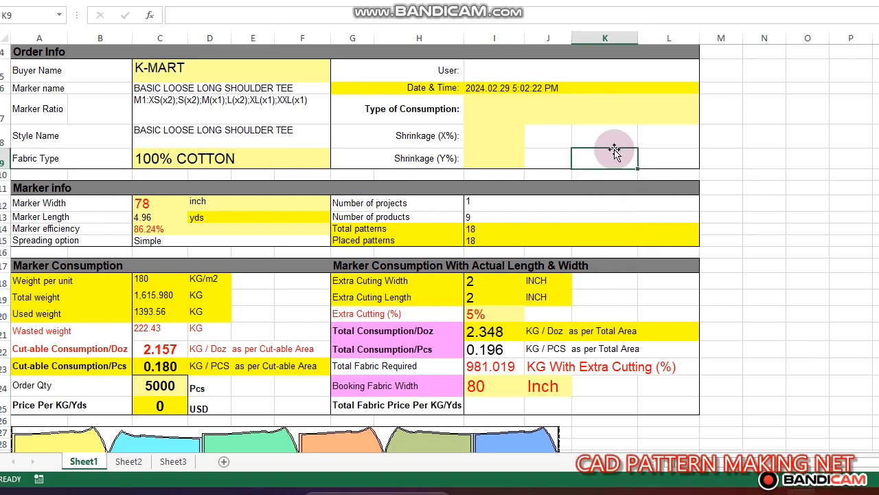
key("ctrl+p")
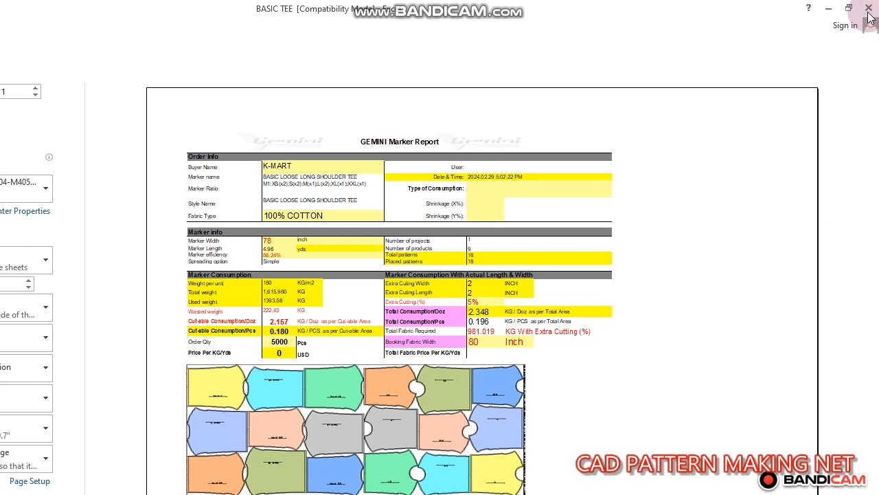
left_click(869, 16)
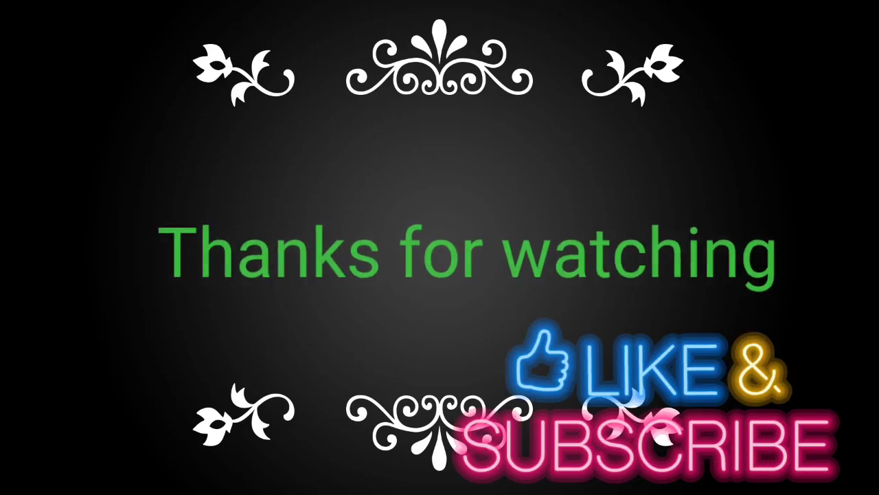